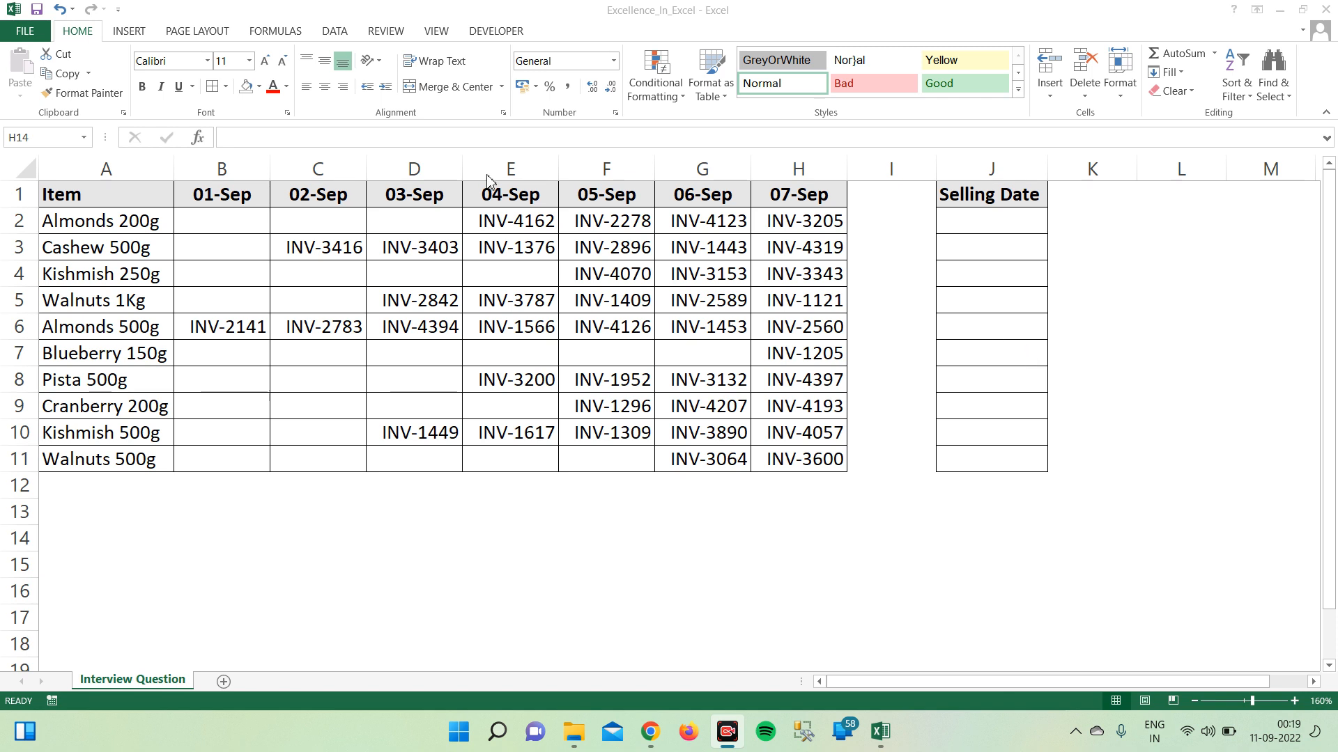
- Look through the item names listed in column A
{"action": "left_click", "coordinate": [274, 157]}
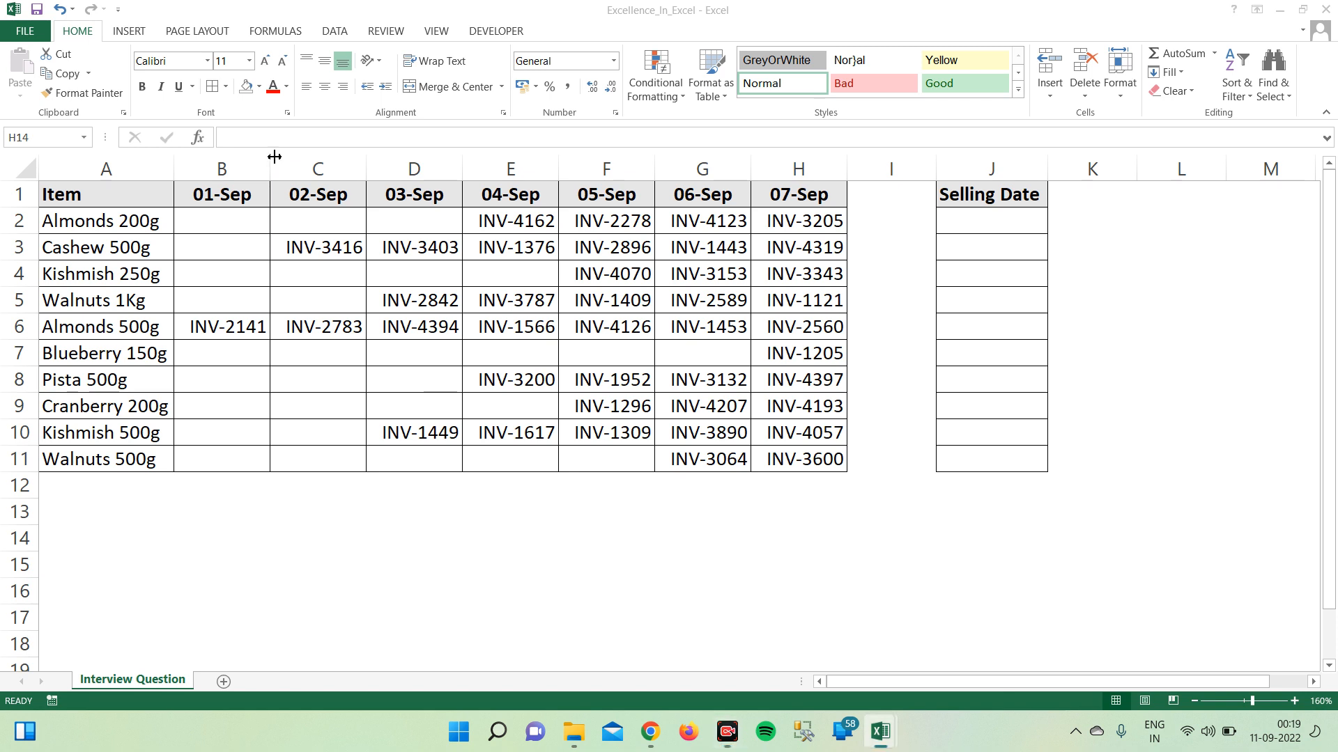
{"action": "left_click", "coordinate": [168, 214]}
{"action": "key", "text": "Up"}
{"action": "key", "text": "Down"}
{"action": "key", "text": "Down"}
{"action": "key", "text": "Down"}
{"action": "key", "text": "Down"}
{"action": "key", "text": "Down"}
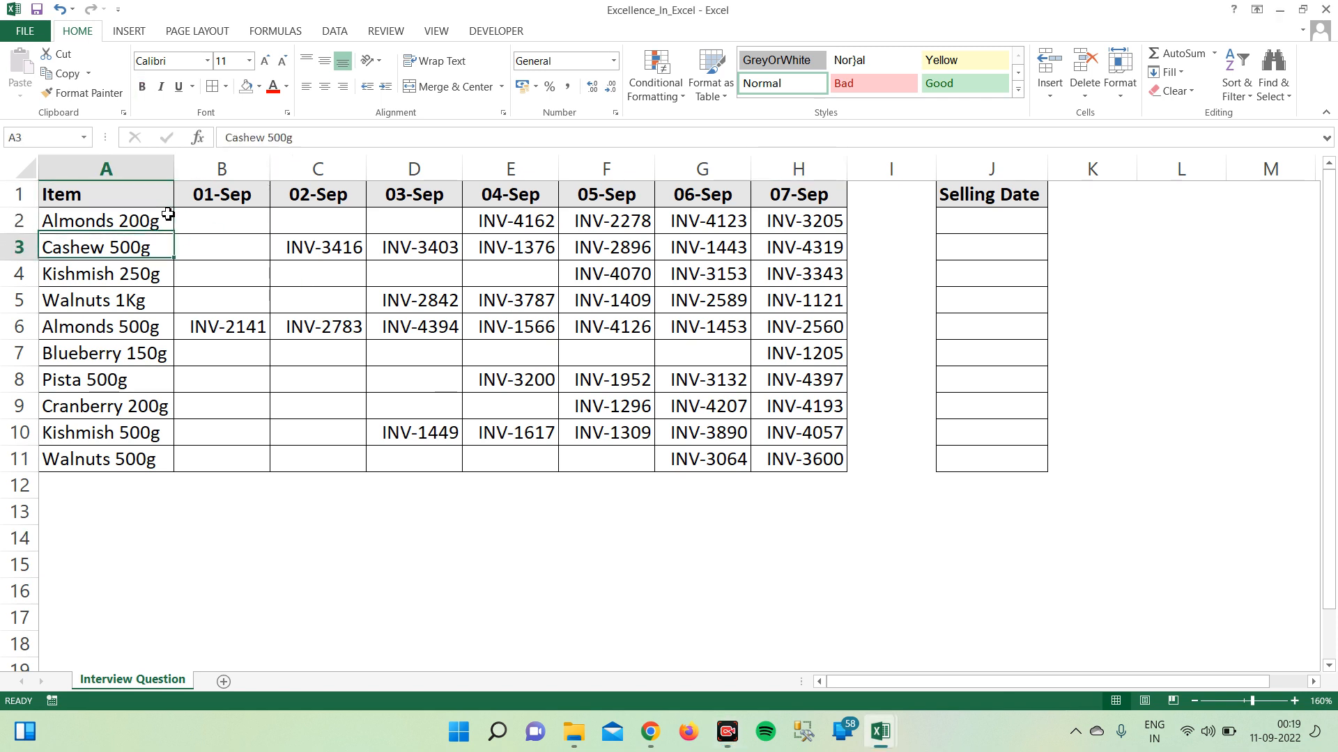
{"action": "key", "text": "Up"}
{"action": "key", "text": "Up"}
{"action": "key", "text": "Up"}
{"action": "key", "text": "Up"}
{"action": "key", "text": "Up"}
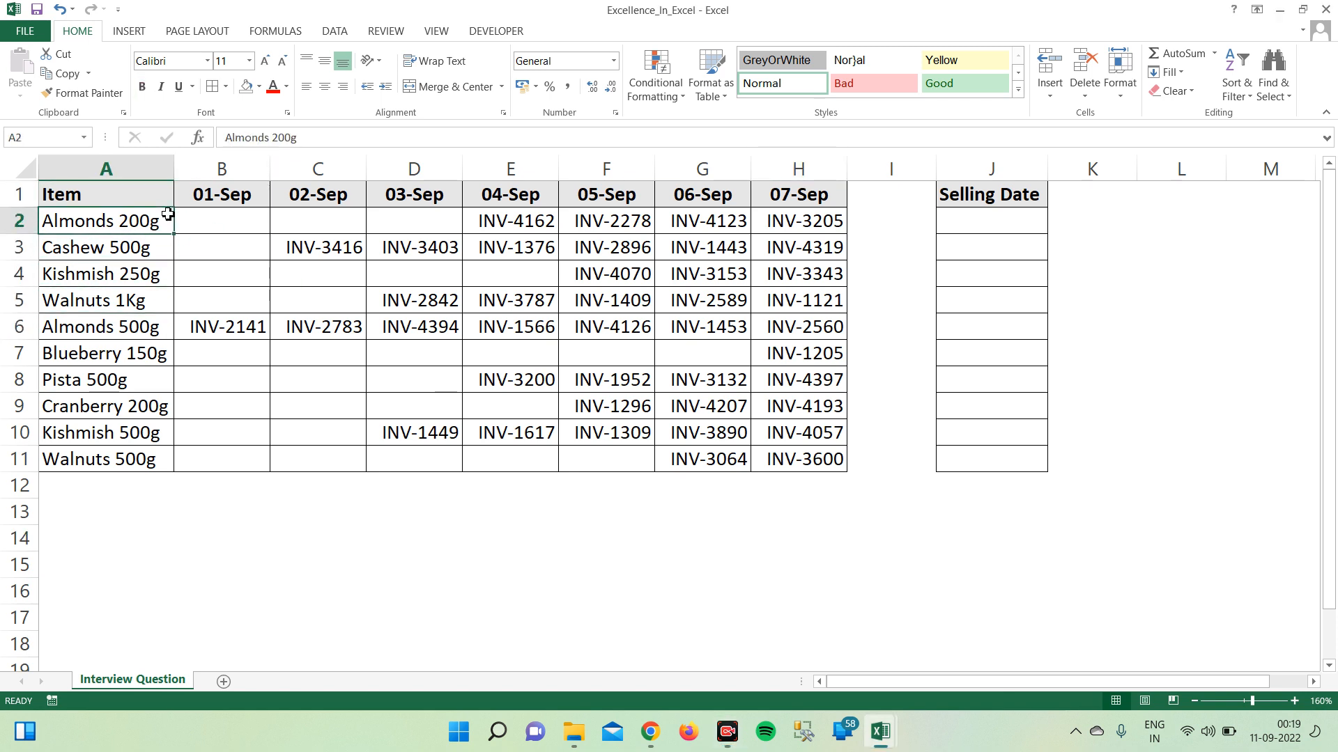
- Examine the date headers in row 1, from 01-Sep to 07-Sep
{"action": "key", "text": "Right"}
{"action": "key", "text": "shift+Right"}
{"action": "key", "text": "shift+Right"}
{"action": "key", "text": "shift+Right"}
{"action": "key", "text": "shift+Right"}
{"action": "key", "text": "shift+Right"}
{"action": "key", "text": "shift+Right"}
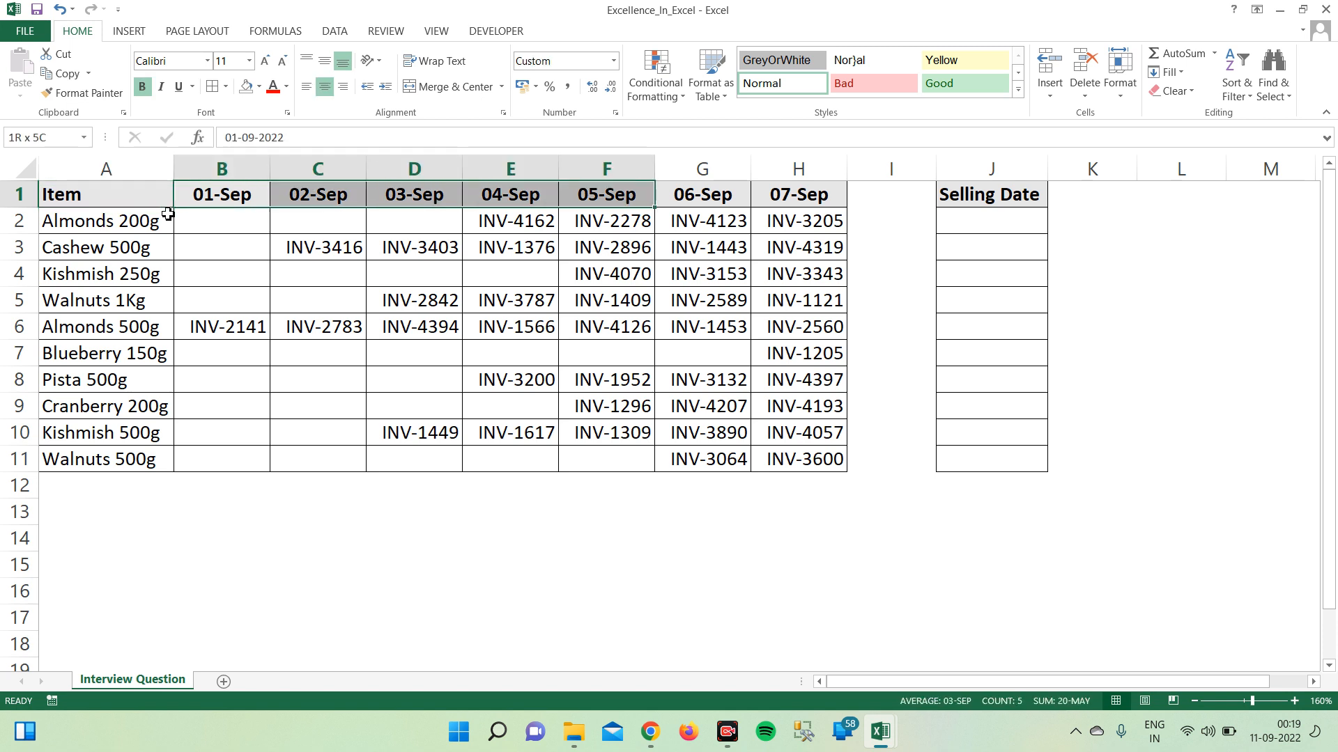
- Examine the grid of invoice numbers in B2:H11, under the dates for all items
{"action": "left_click", "coordinate": [215, 217]}
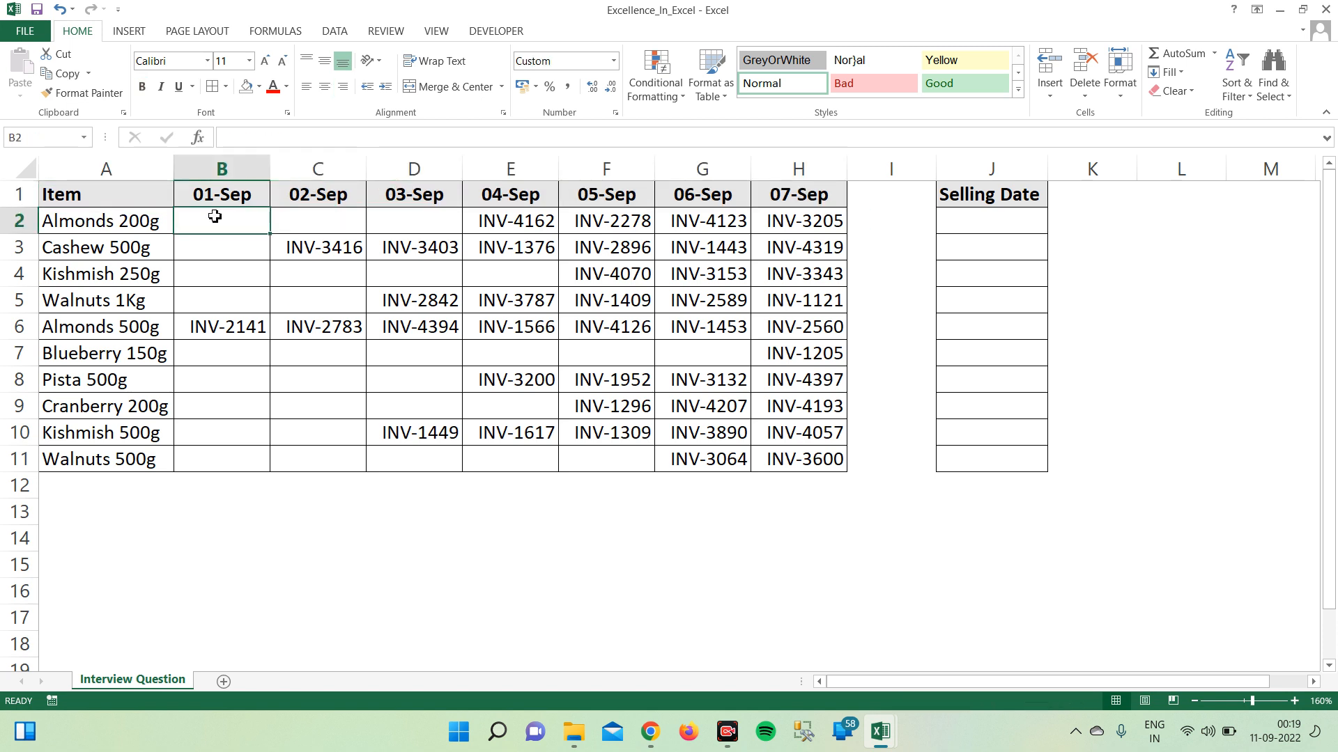
{"action": "key", "text": "shift+Right"}
{"action": "key", "text": "shift+Right"}
{"action": "key", "text": "shift+Right"}
{"action": "key", "text": "shift+Right"}
{"action": "key", "text": "shift+Right"}
{"action": "key", "text": "shift+Right"}
{"action": "key", "text": "shift+Down"}
{"action": "key", "text": "shift+Down"}
{"action": "key", "text": "shift+Down"}
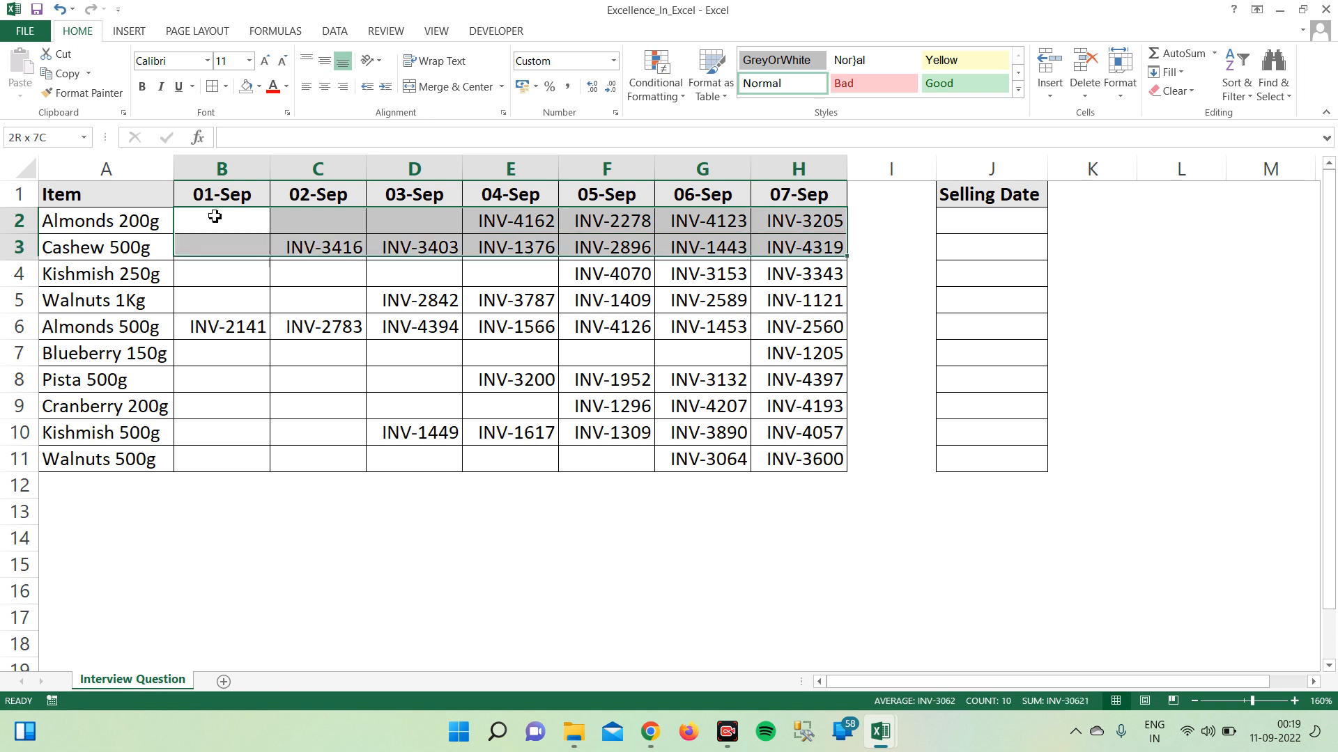
{"action": "key", "text": "shift+Down"}
{"action": "key", "text": "shift+Down"}
{"action": "key", "text": "shift+Down"}
{"action": "key", "text": "shift+Down"}
{"action": "key", "text": "shift+Down"}
{"action": "key", "text": "shift+Down"}
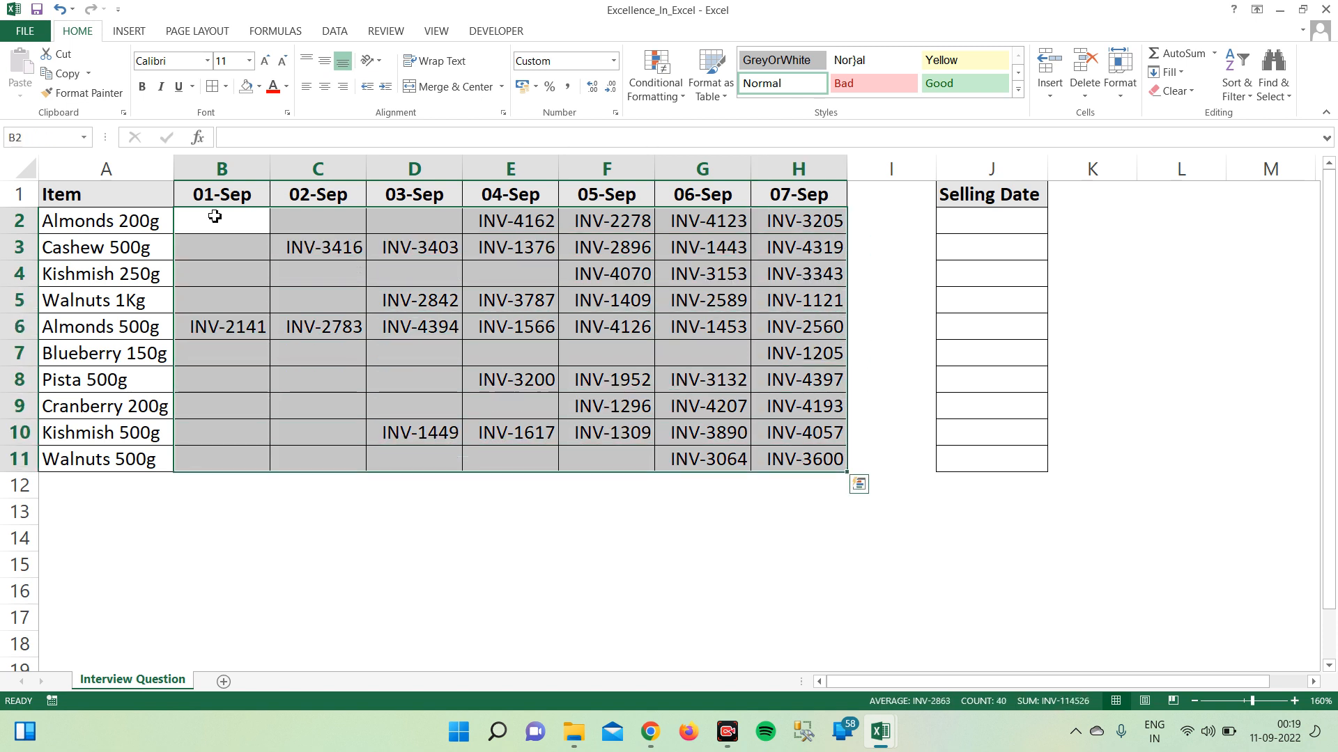
{"action": "left_click", "coordinate": [715, 514]}
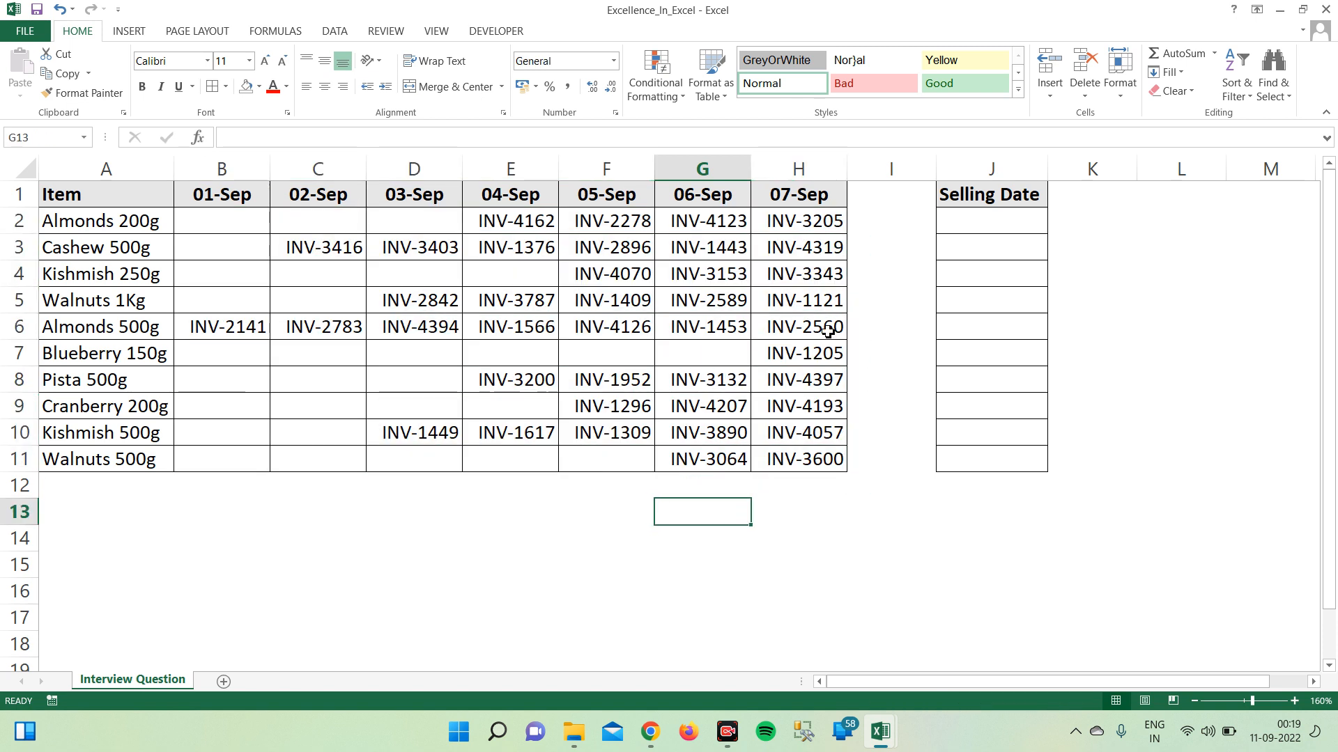
- Compare the Selling Date column with the first invoice of Almonds 200g, Cashew 500g and Kishmish 250g and its date
{"action": "left_click", "coordinate": [1002, 195]}
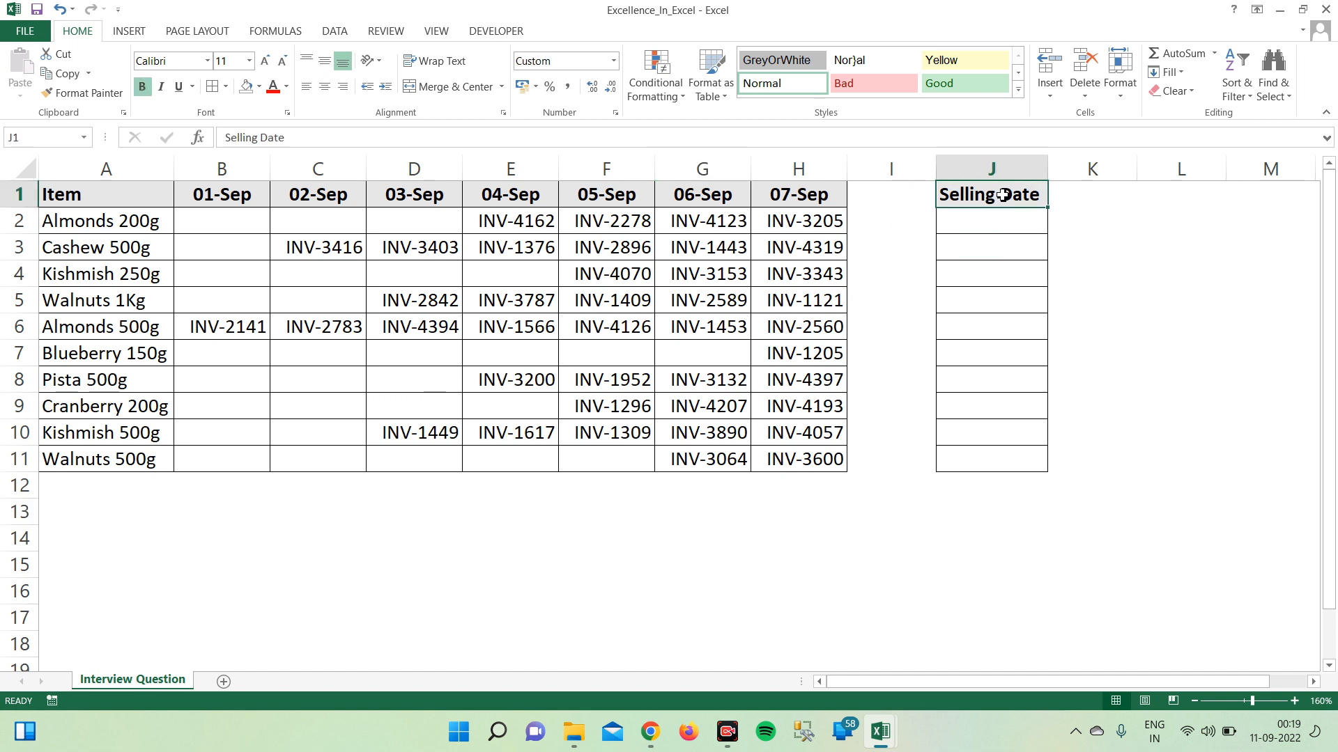
{"action": "left_click", "coordinate": [978, 221]}
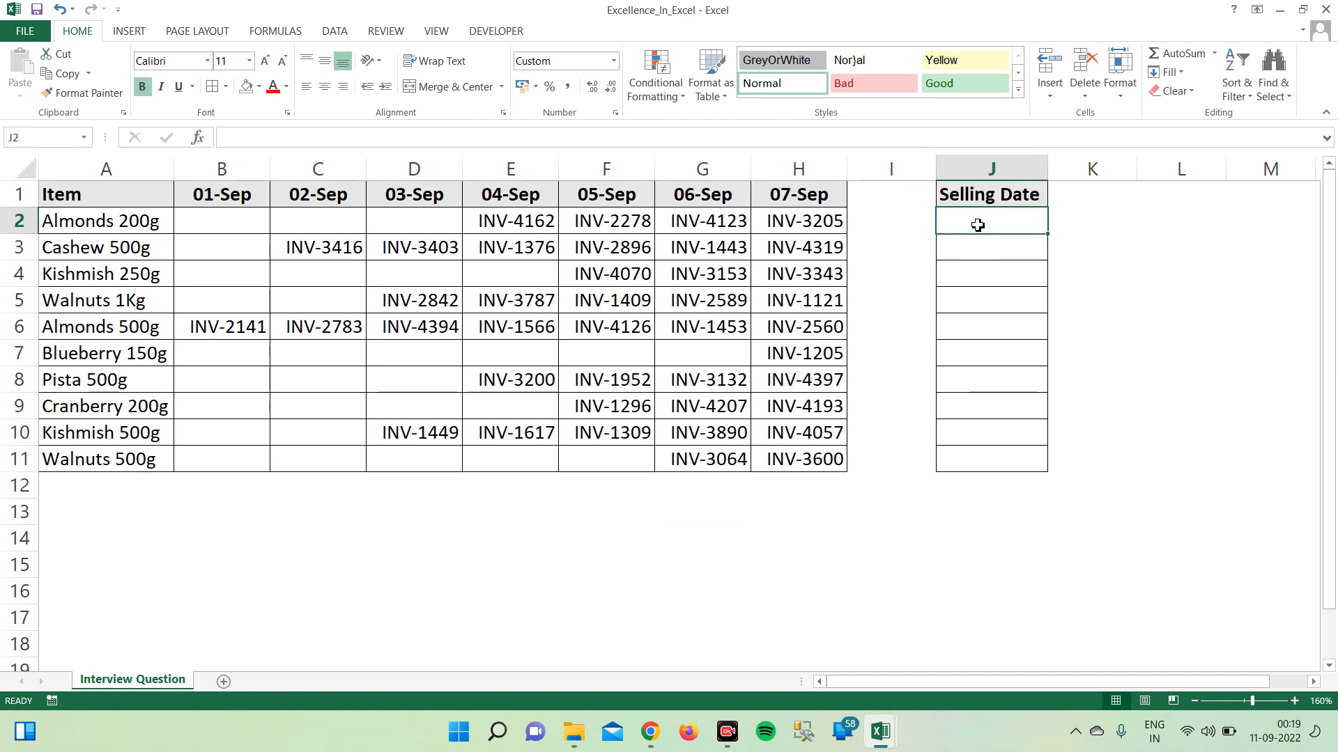
{"action": "left_click", "coordinate": [104, 225]}
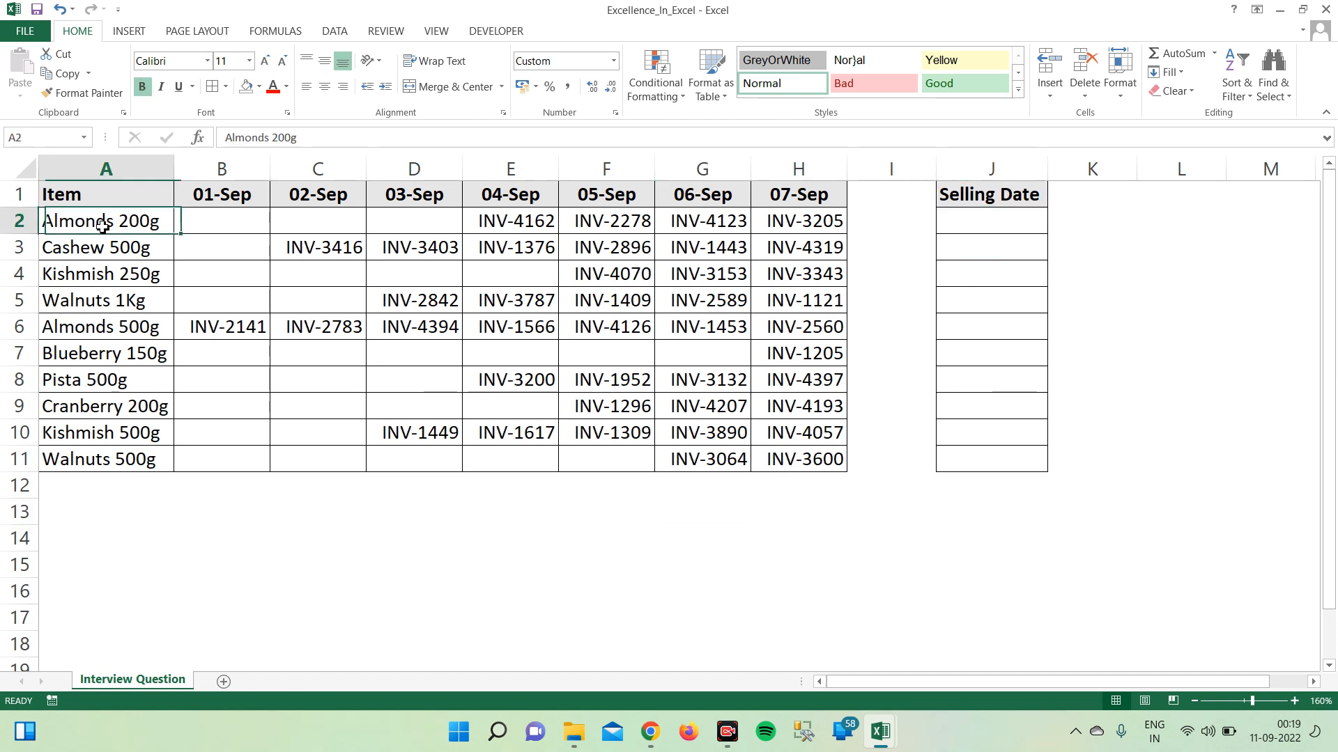
{"action": "left_click", "coordinate": [510, 227]}
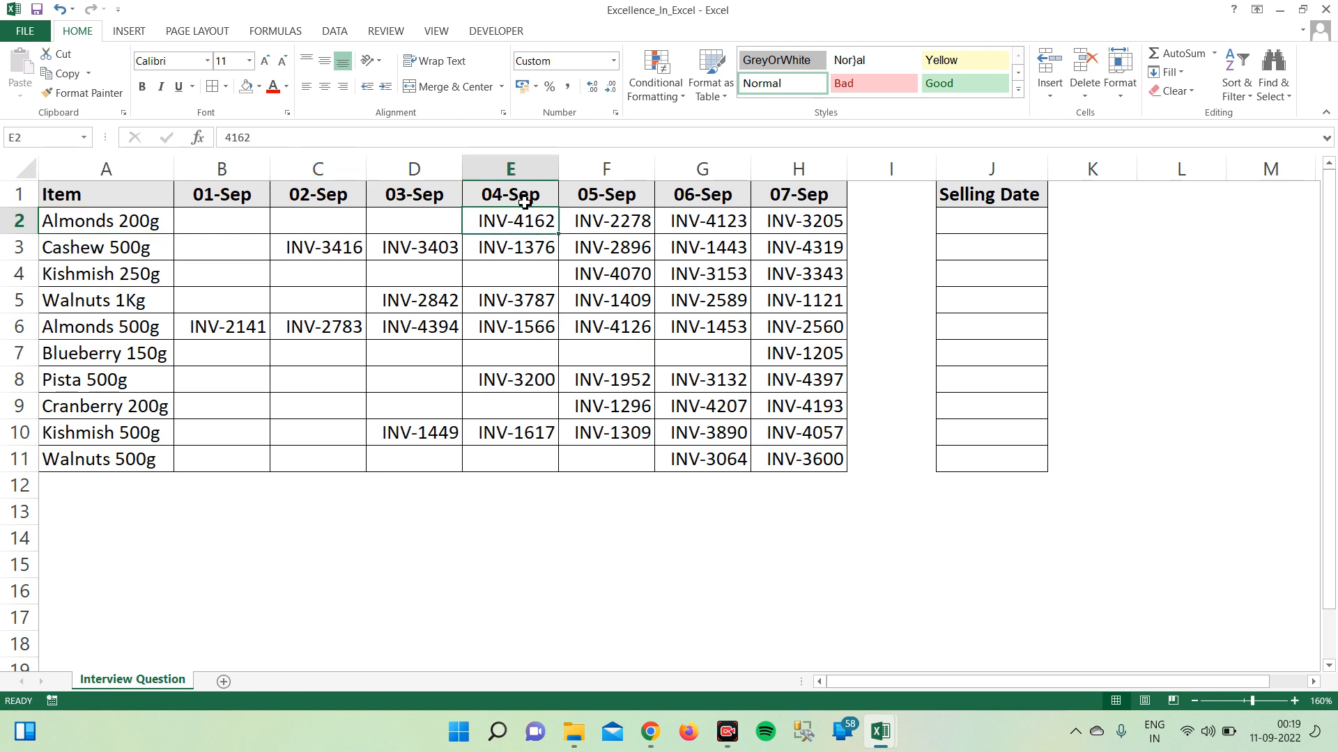
{"action": "left_click", "coordinate": [961, 227]}
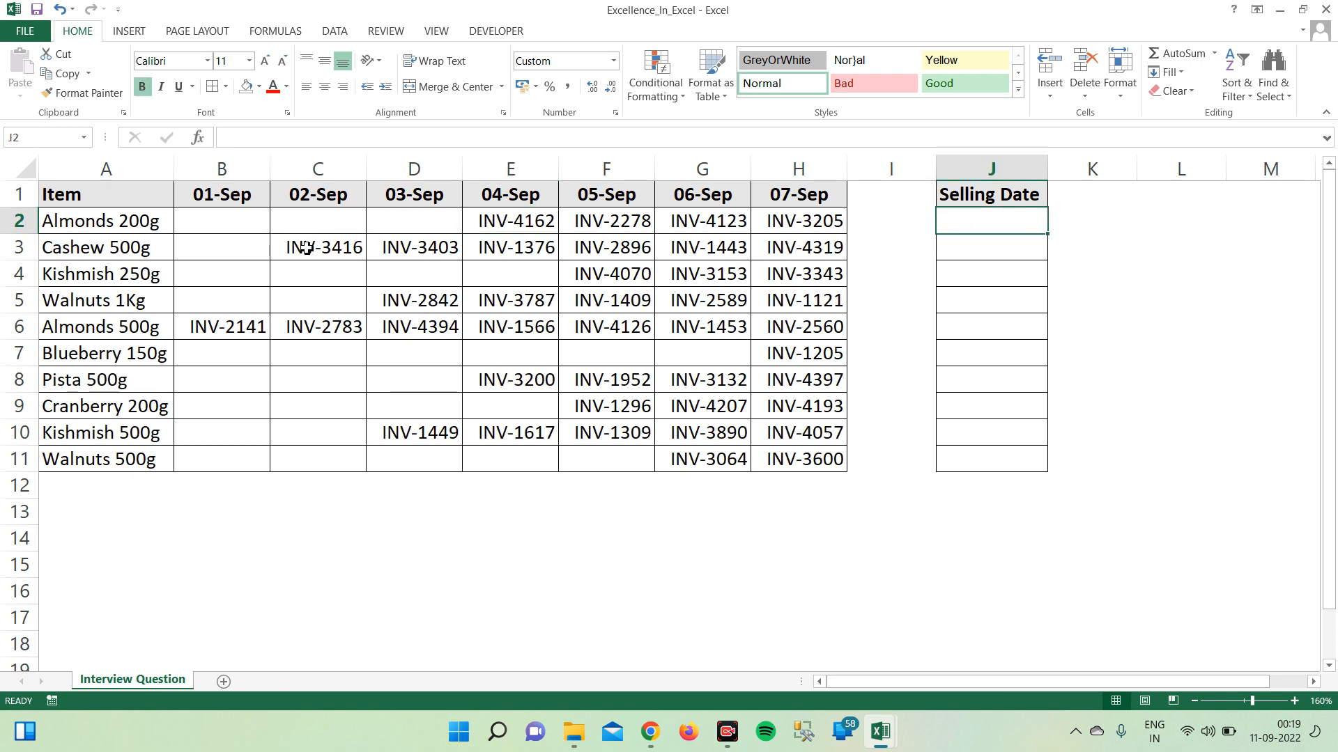
{"action": "left_click", "coordinate": [307, 248]}
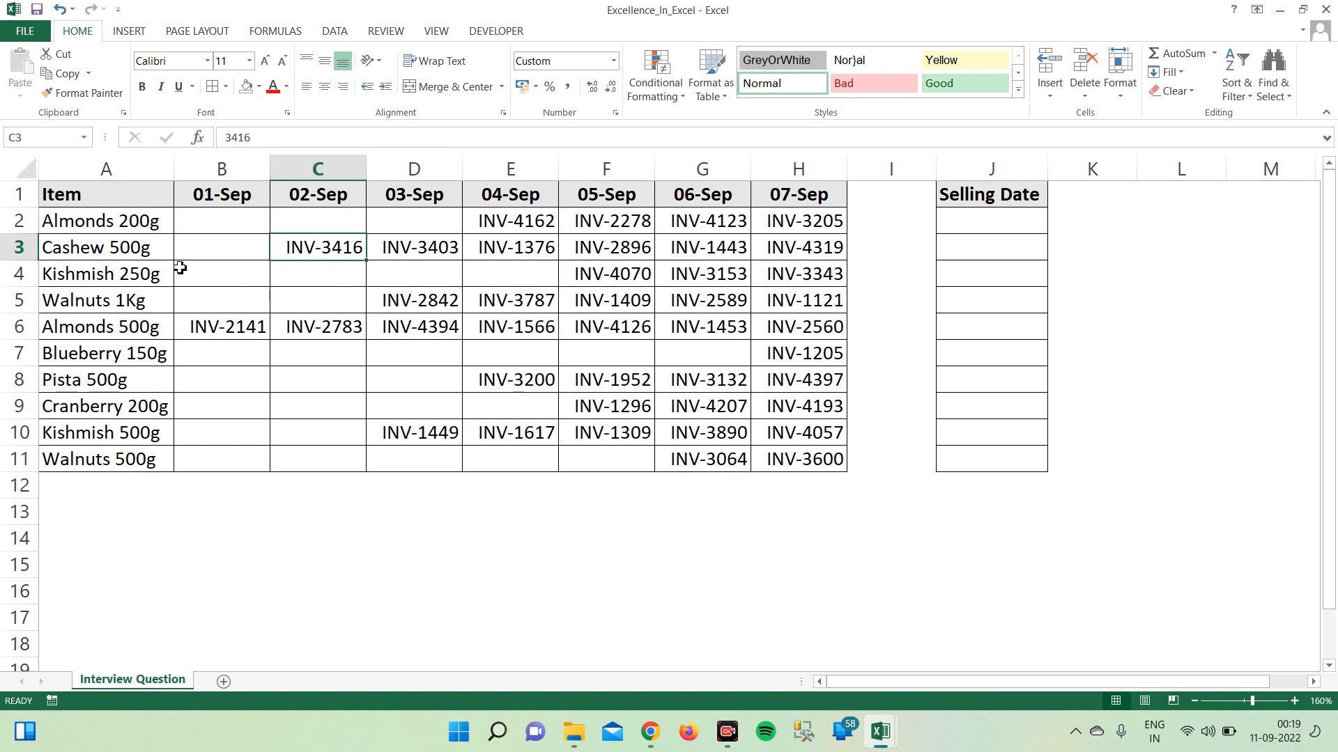
{"action": "left_click", "coordinate": [581, 275]}
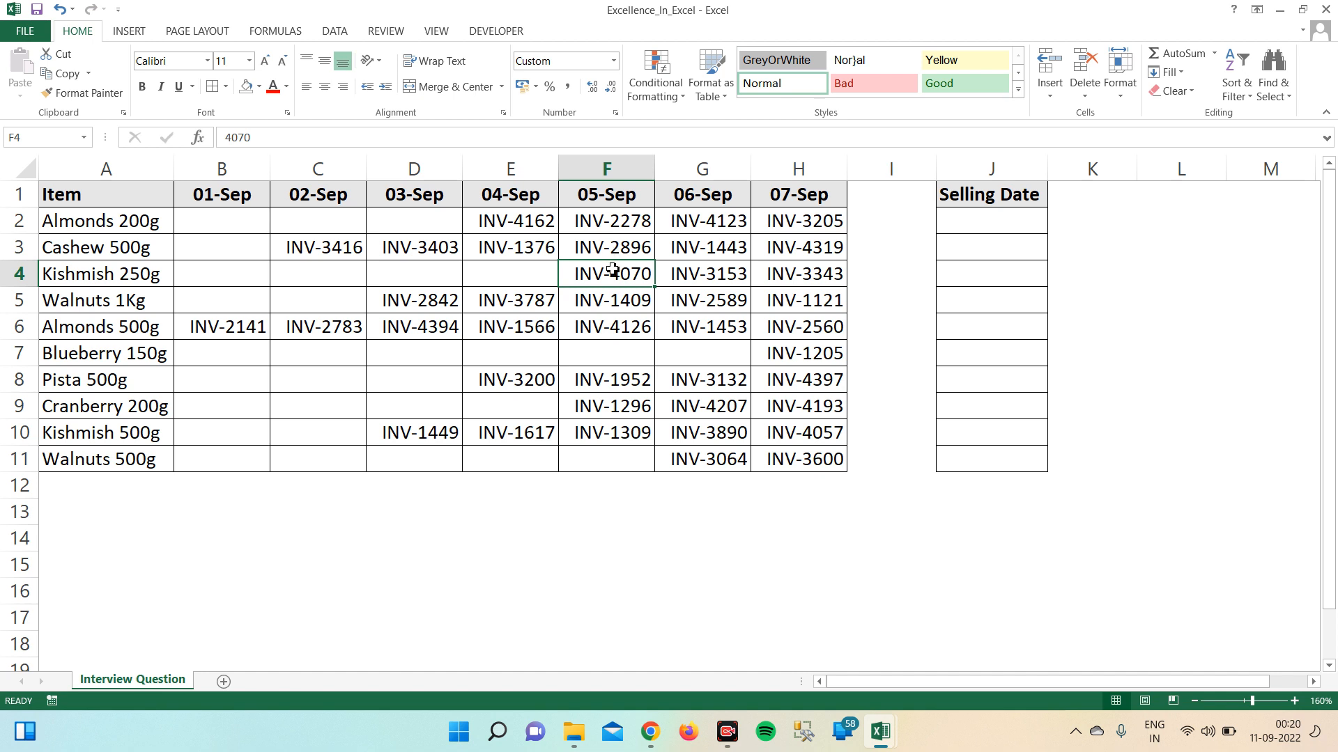
{"action": "left_click", "coordinate": [980, 274]}
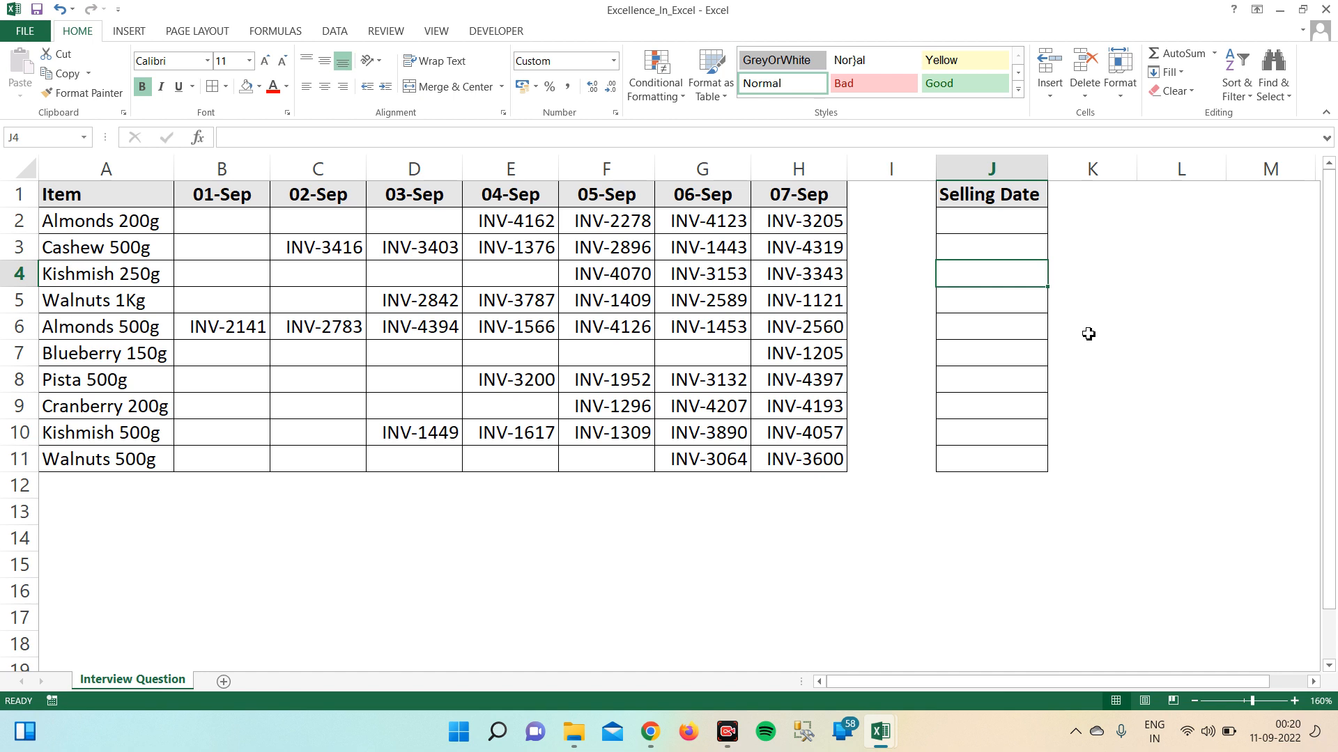
{"action": "left_click", "coordinate": [1035, 229]}
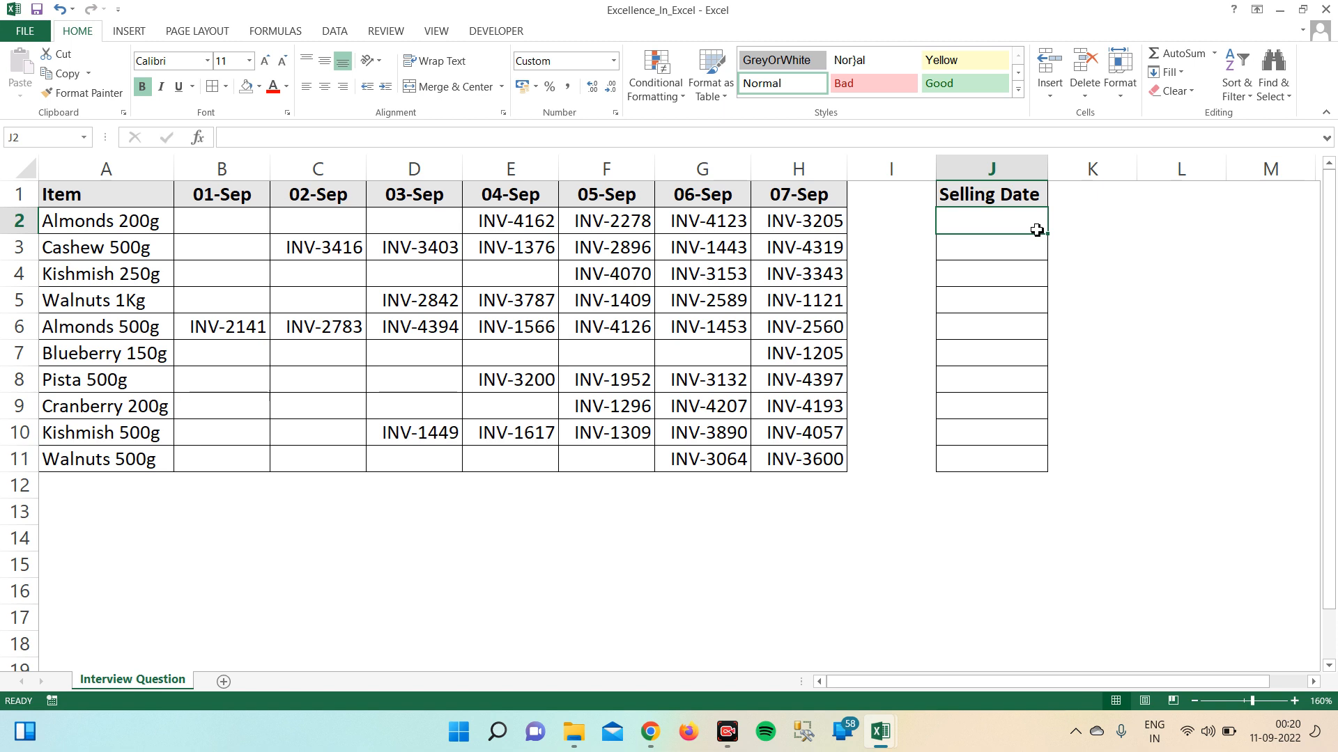
{"action": "left_click", "coordinate": [475, 229]}
{"action": "left_click", "coordinate": [236, 218]}
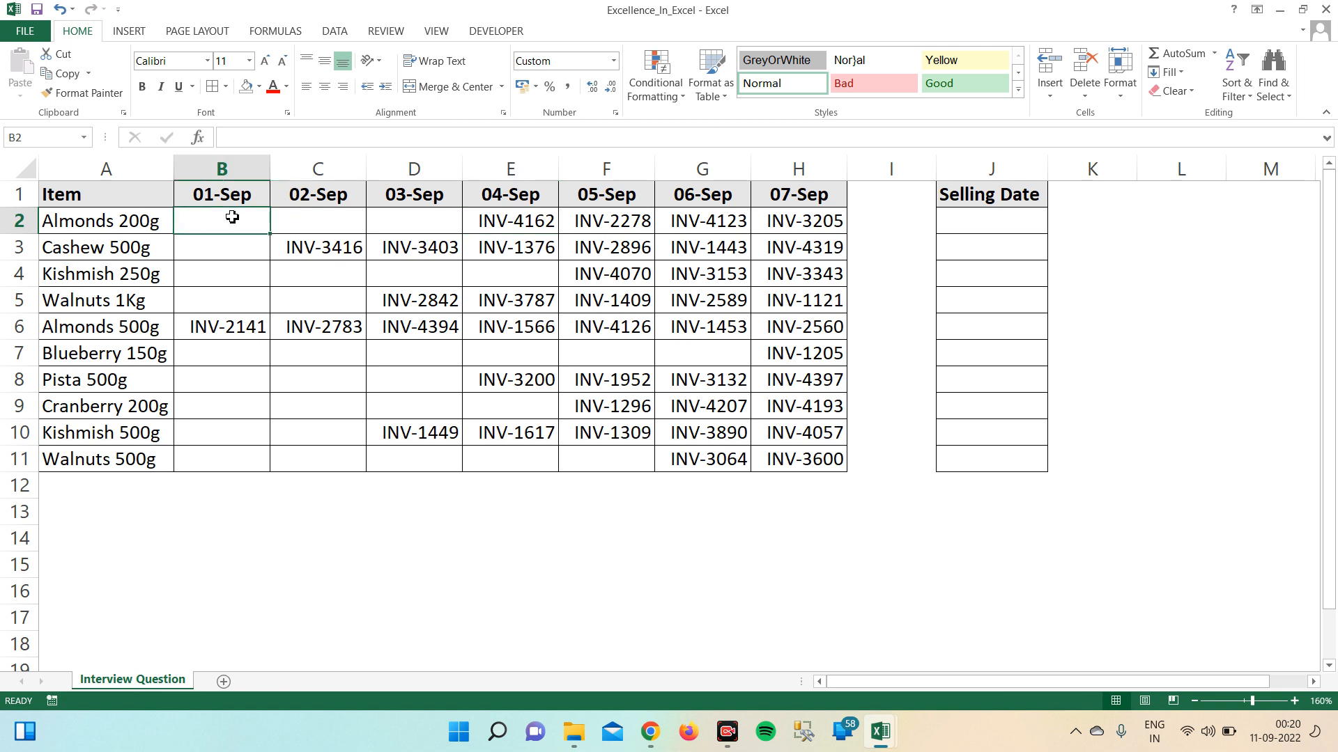
{"action": "left_click", "coordinate": [491, 224]}
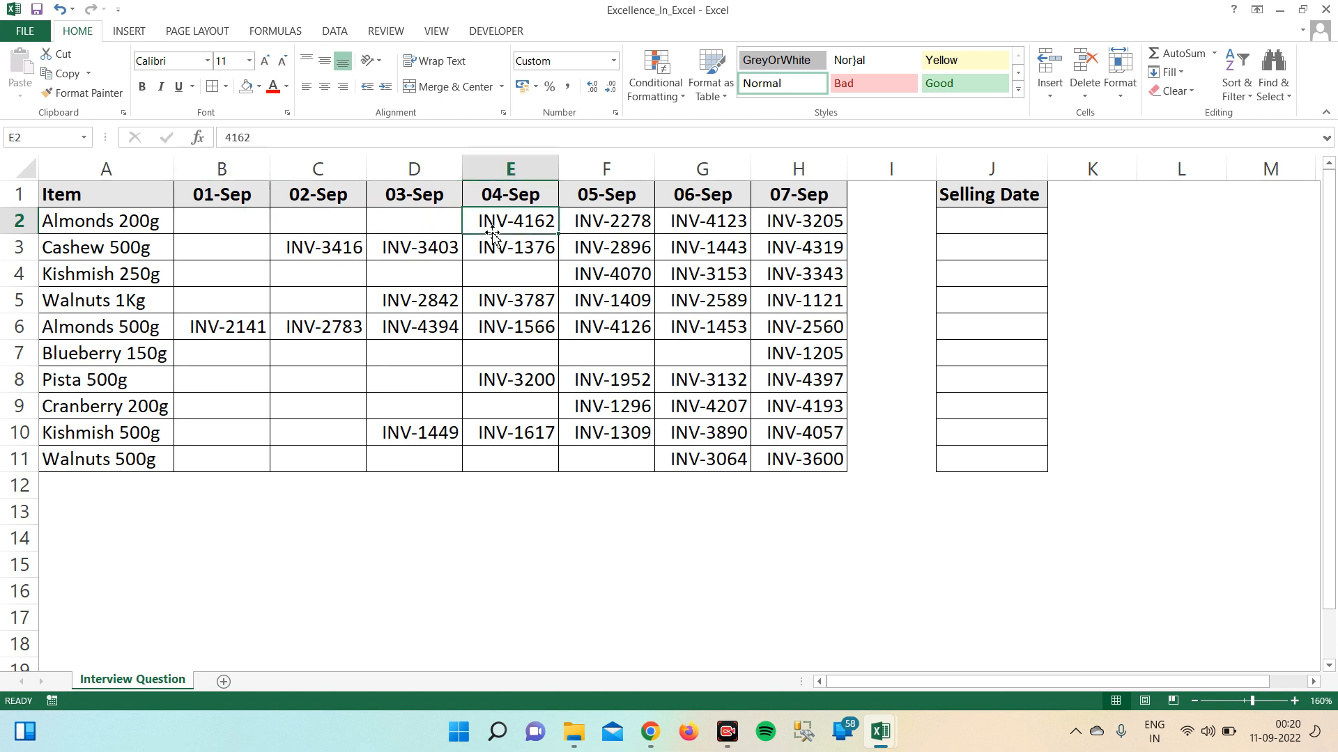
- Enter the formula =ISBLANK(B2:H2) in J2, the Selling Date cell for Almonds 200g
{"action": "left_click", "coordinate": [1000, 230]}
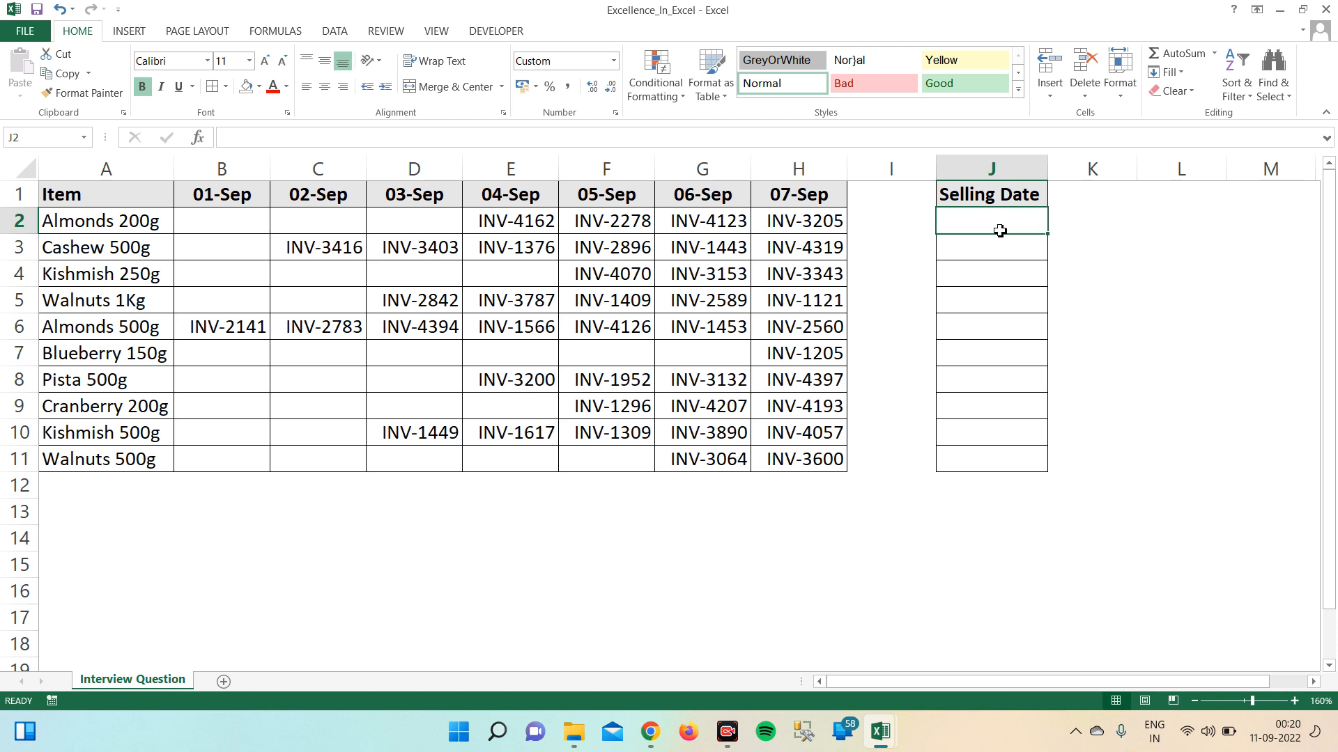
{"action": "type", "text": "=is"}
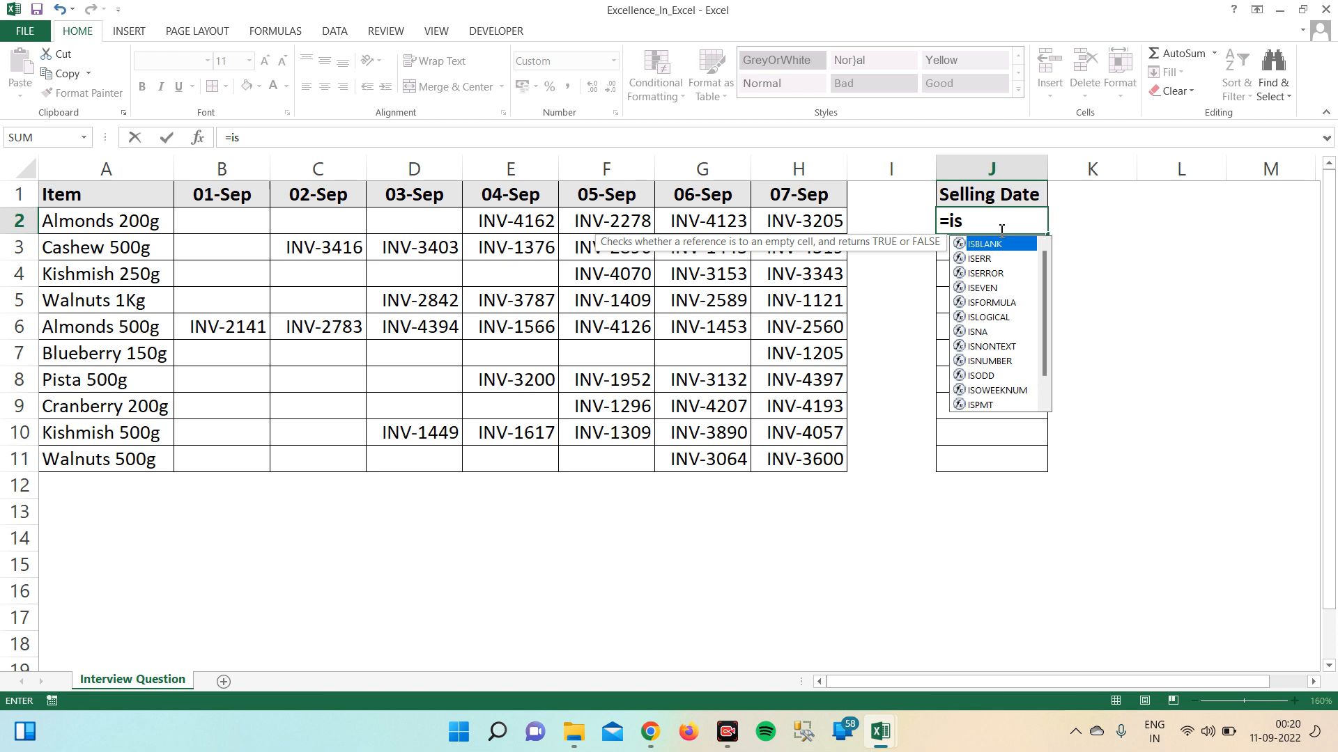
{"action": "key", "text": "Tab"}
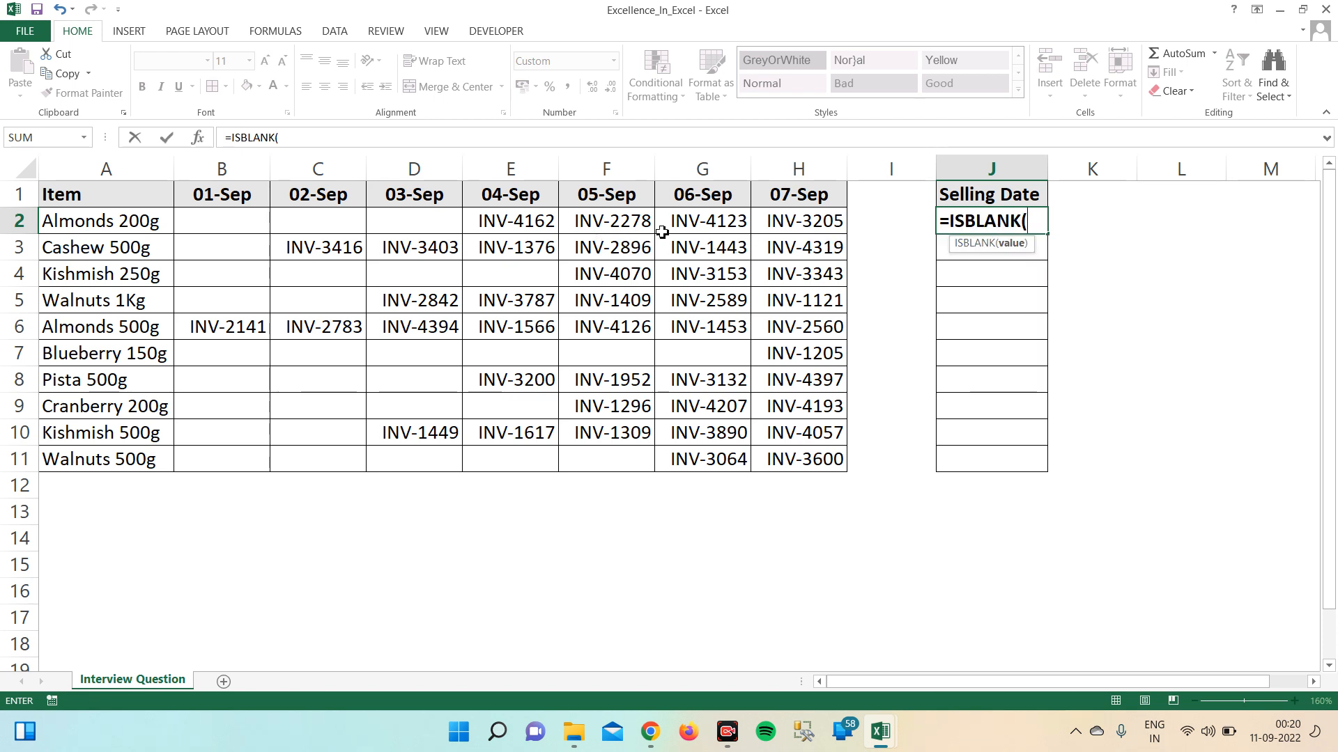
{"action": "left_click", "coordinate": [246, 216]}
{"action": "key", "text": "shift+Right"}
{"action": "key", "text": "shift+Right"}
{"action": "key", "text": "shift+Right"}
{"action": "key", "text": "shift+Right"}
{"action": "key", "text": "shift+Right"}
{"action": "key", "text": "shift+Right"}
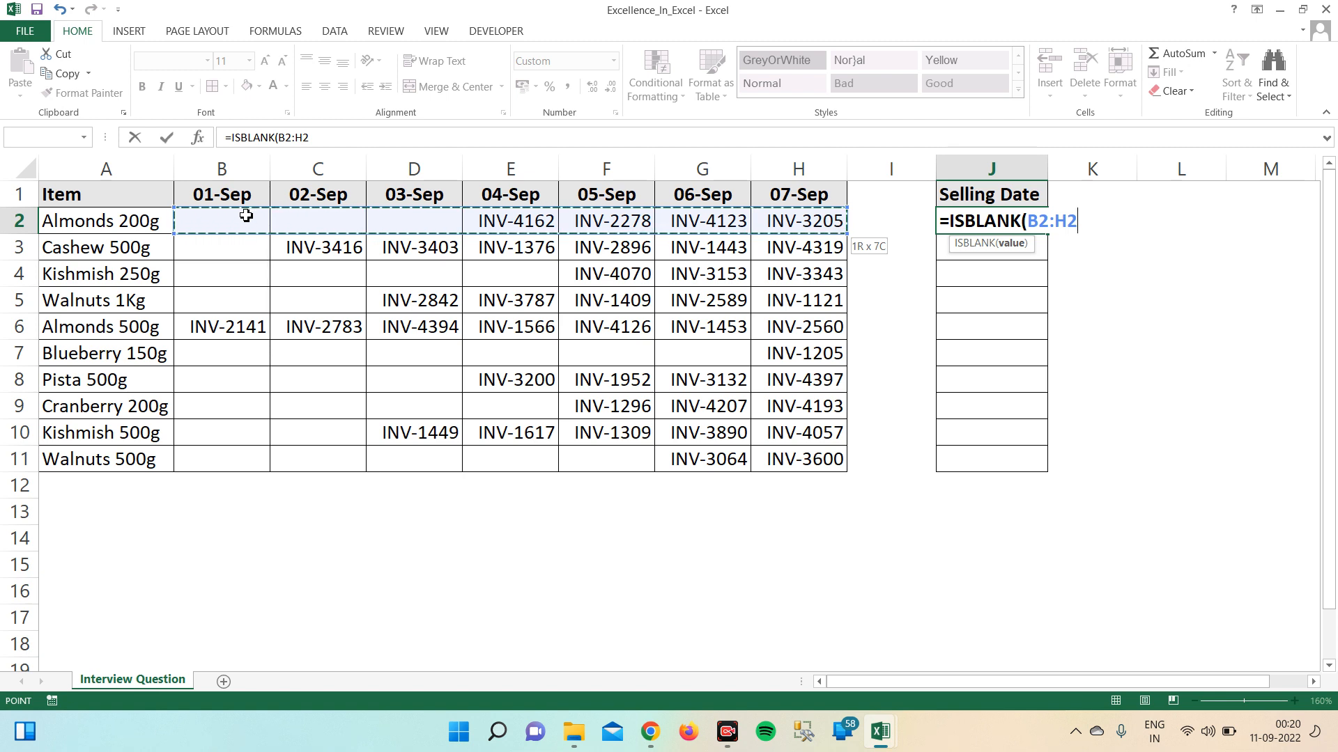
{"action": "type", "text": ")"}
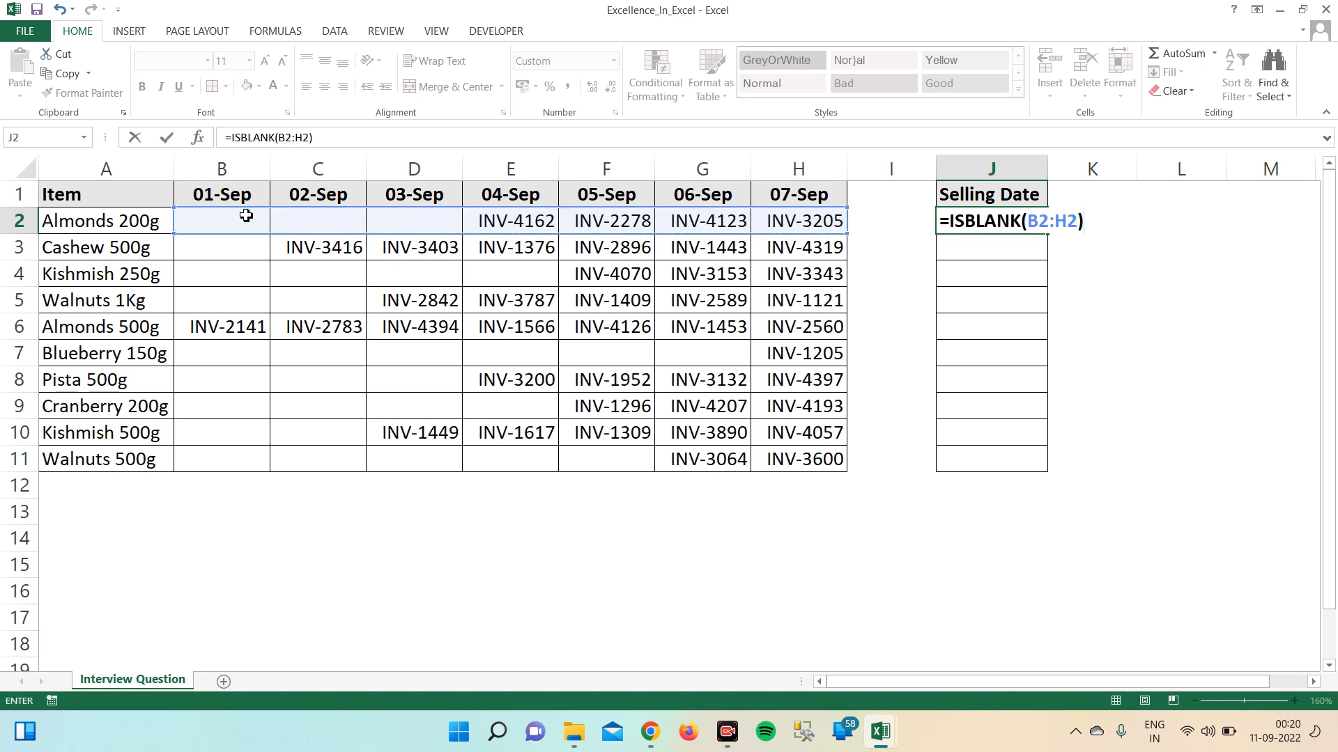
{"action": "key", "text": "Return"}
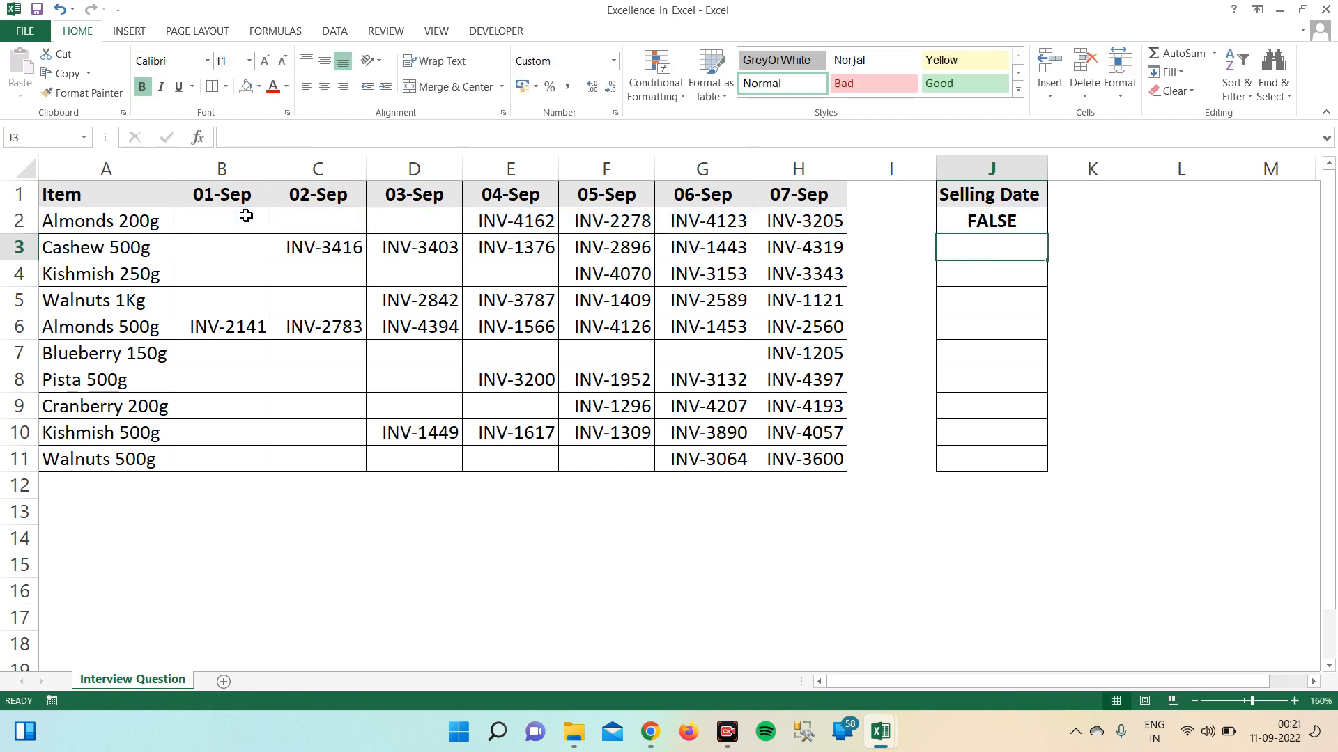
- Evaluate the ISBLANK formula in J2 to inspect the array it returns, leaving the formula itself unchanged
{"action": "key", "text": "Up"}
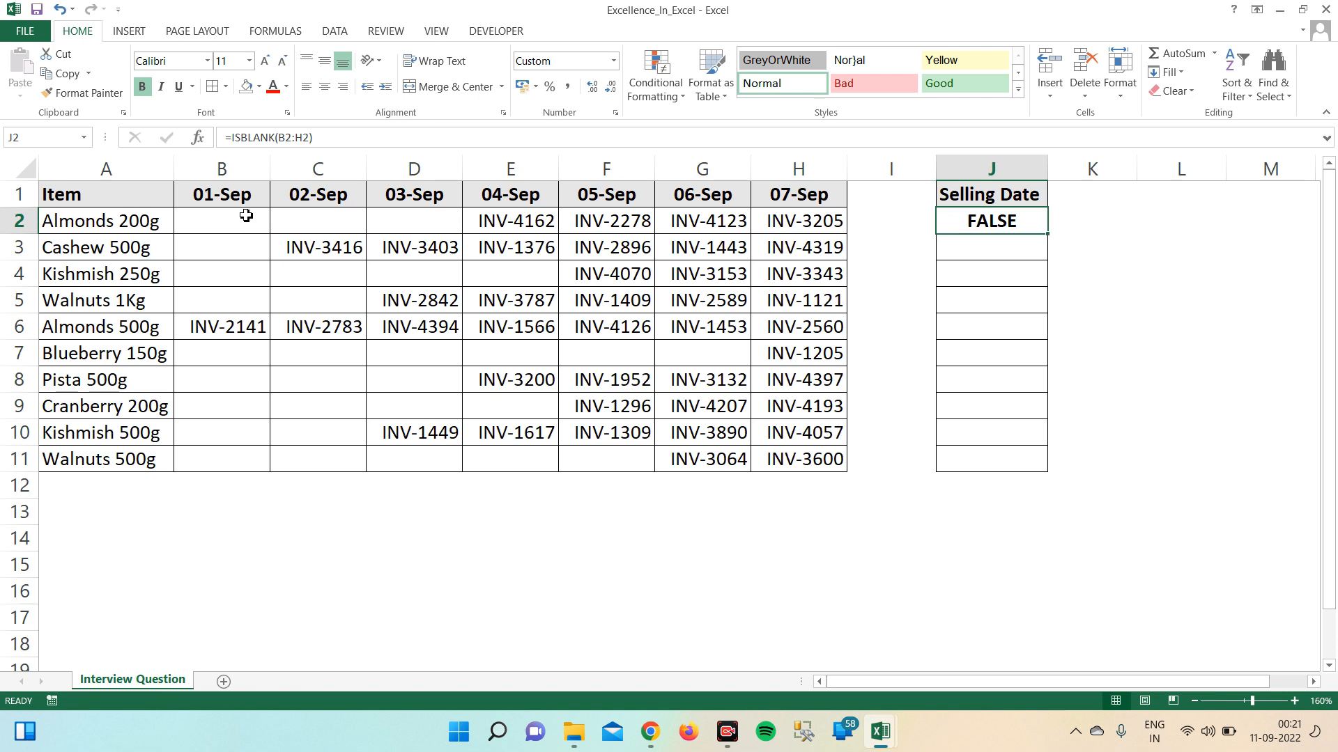
{"action": "left_click", "coordinate": [376, 140]}
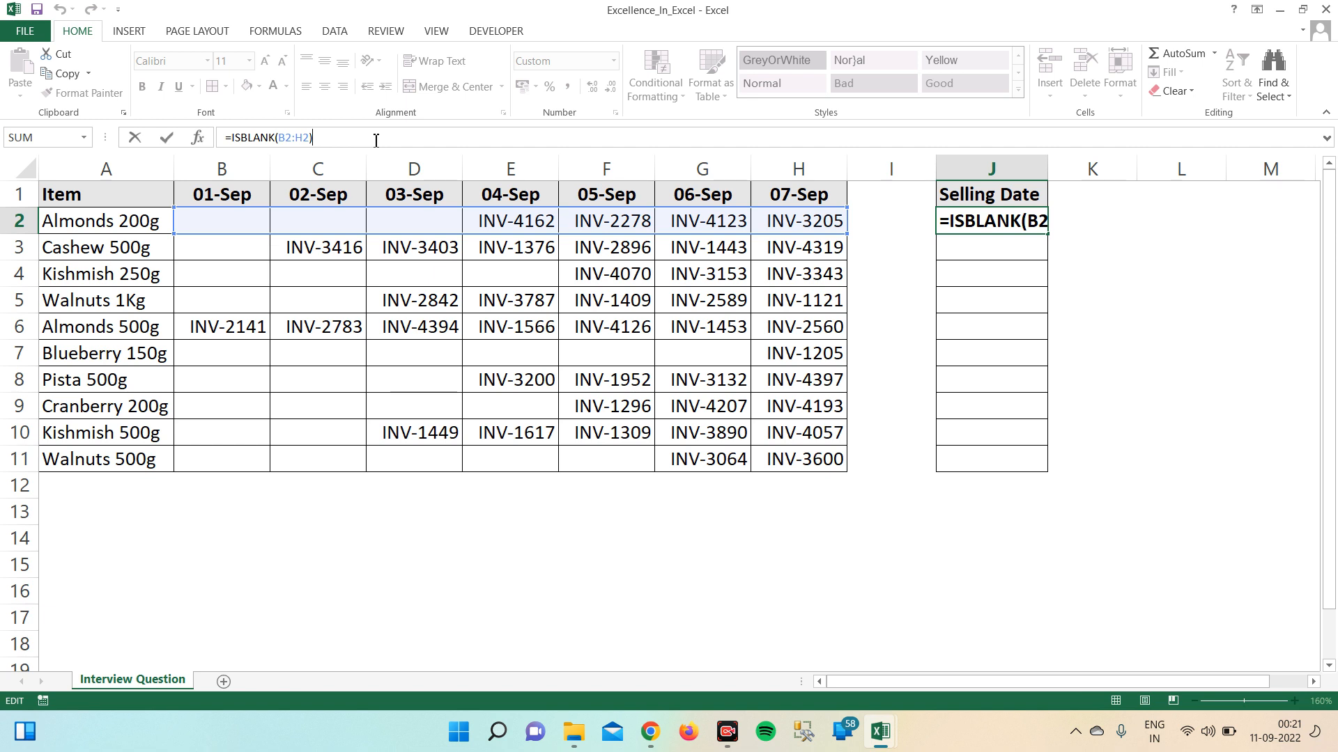
{"action": "key", "text": "F9"}
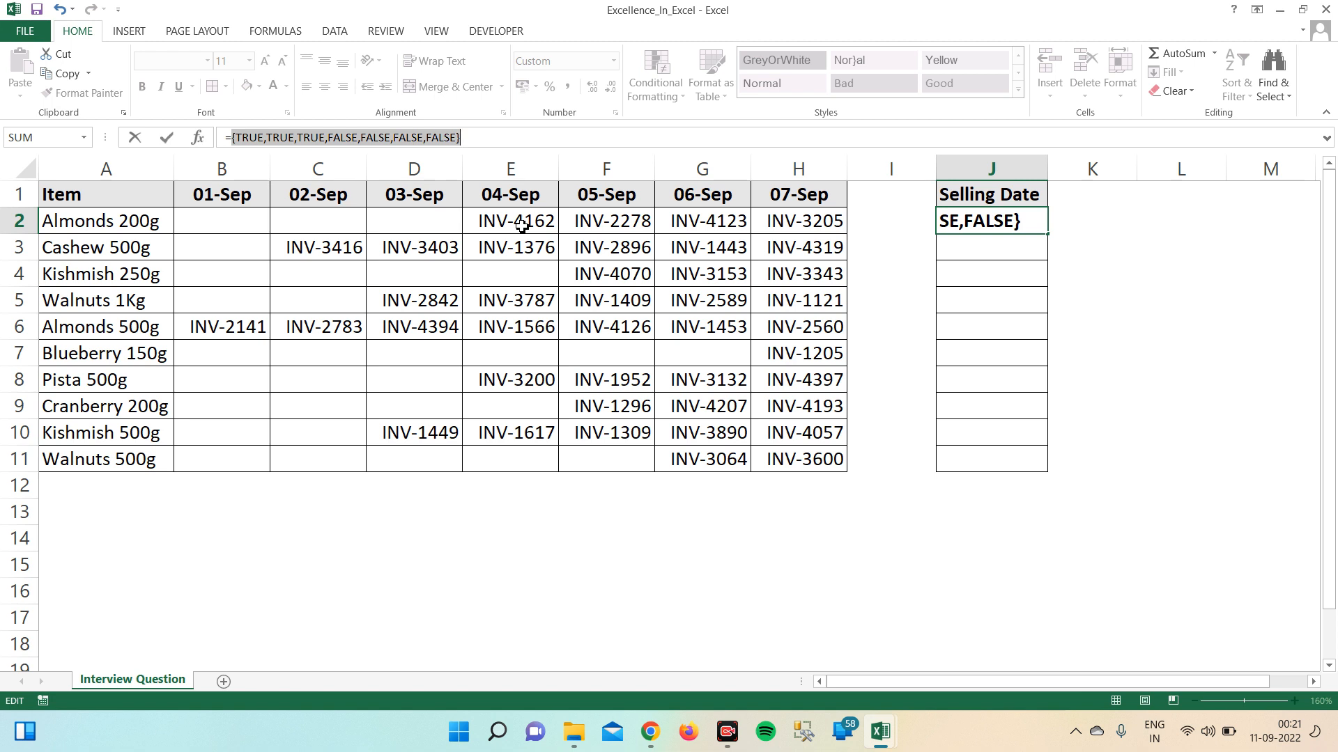
{"action": "key", "text": "Escape"}
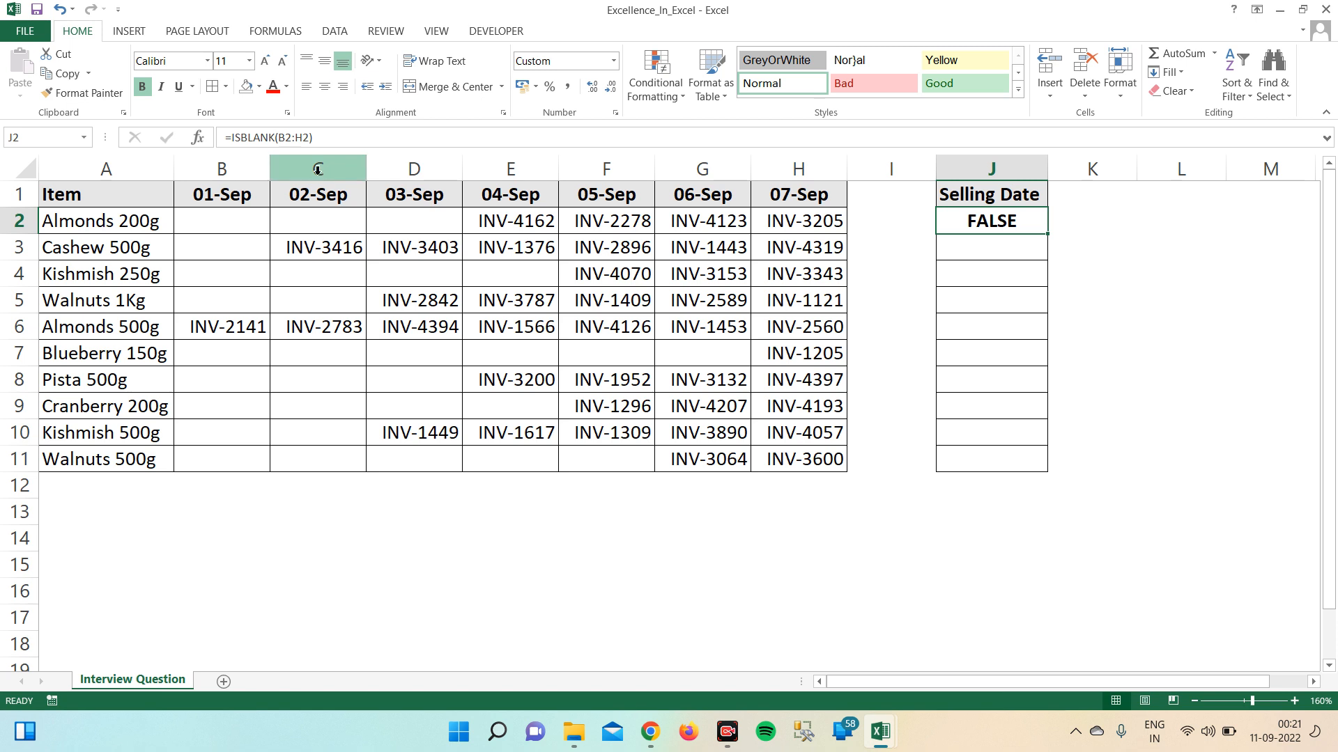
- Wrap the ISBLANK formula in J2 in an exact MATCH for FALSE, giving =MATCH(FALSE,ISBLANK(B2:H2),0)
{"action": "left_click", "coordinate": [235, 138]}
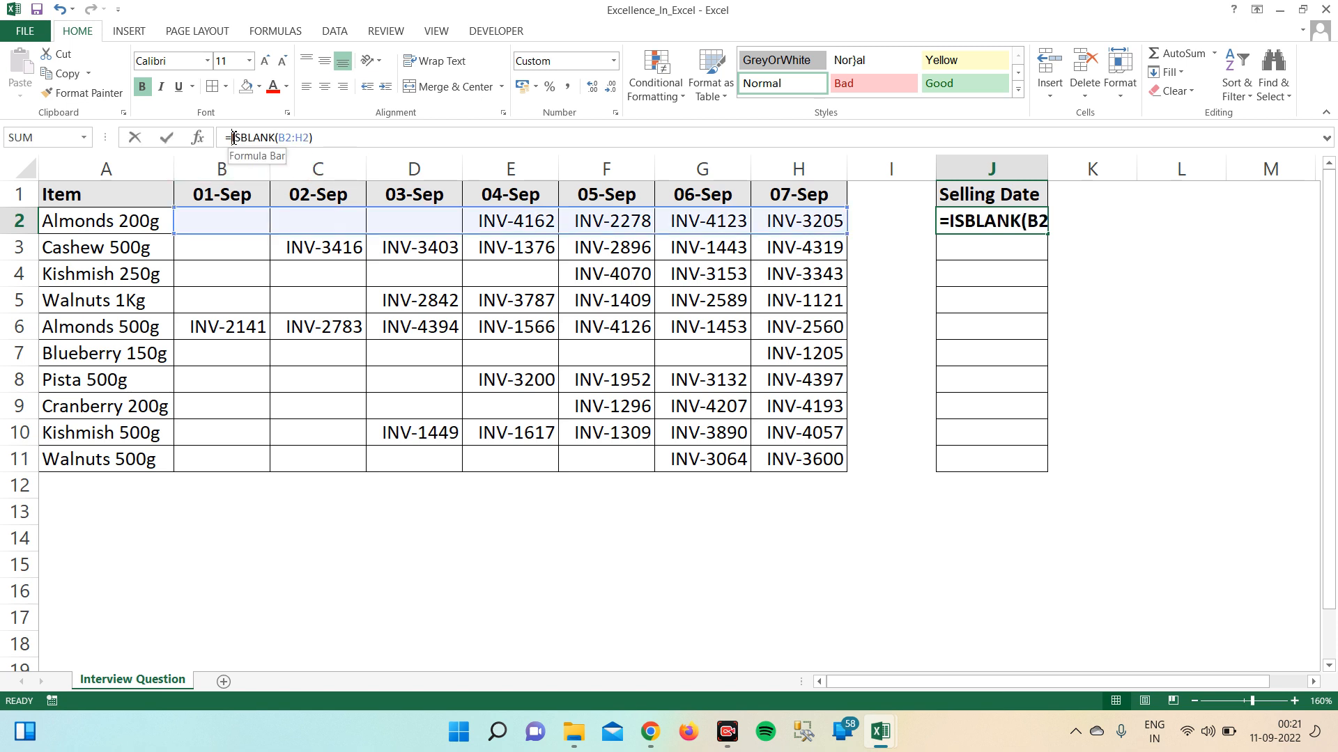
{"action": "type", "text": "match("}
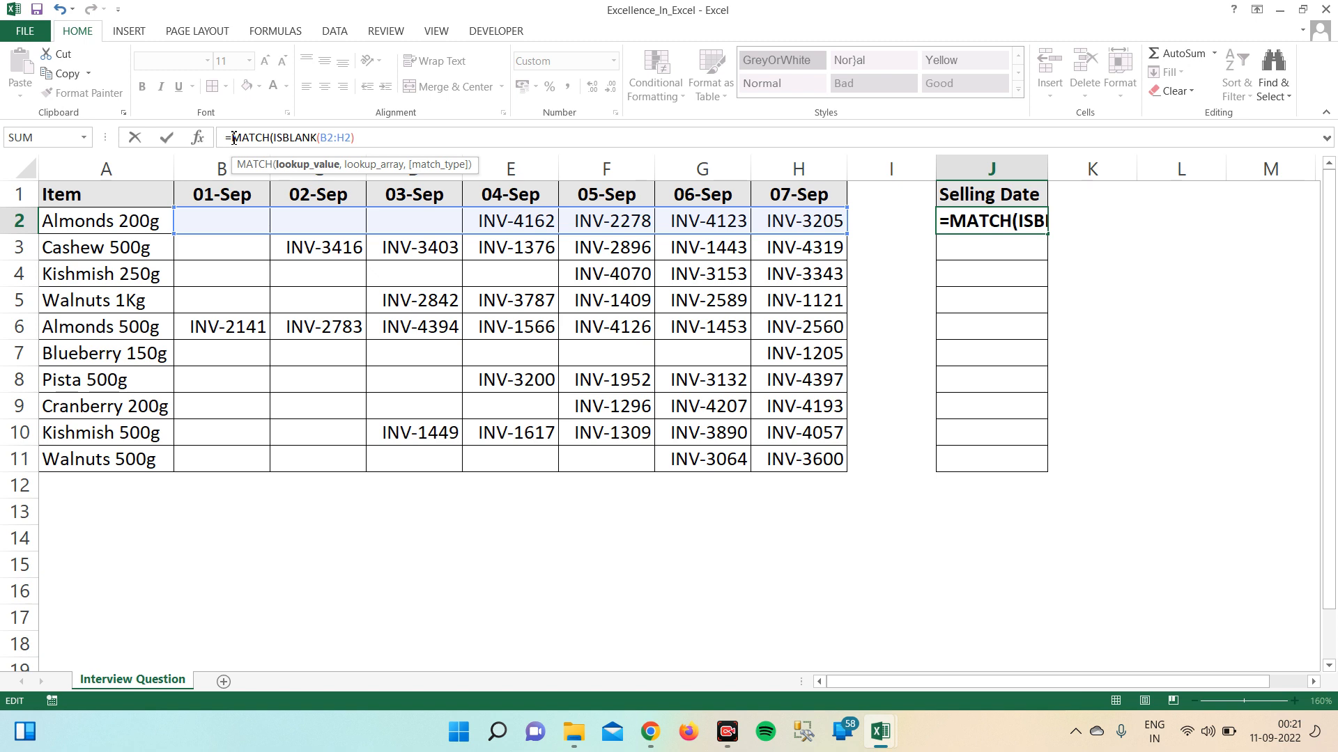
{"action": "type", "text": "fal"}
{"action": "key", "text": "Tab"}
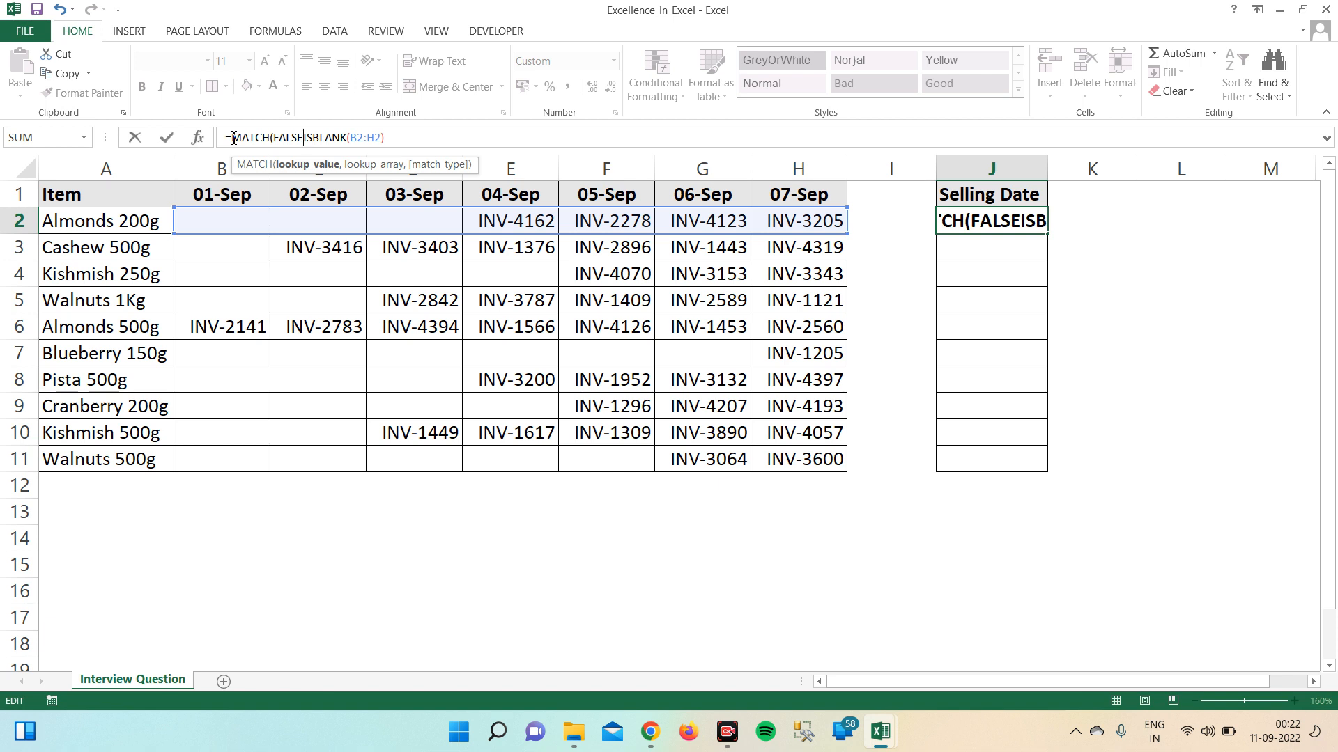
{"action": "type", "text": ","}
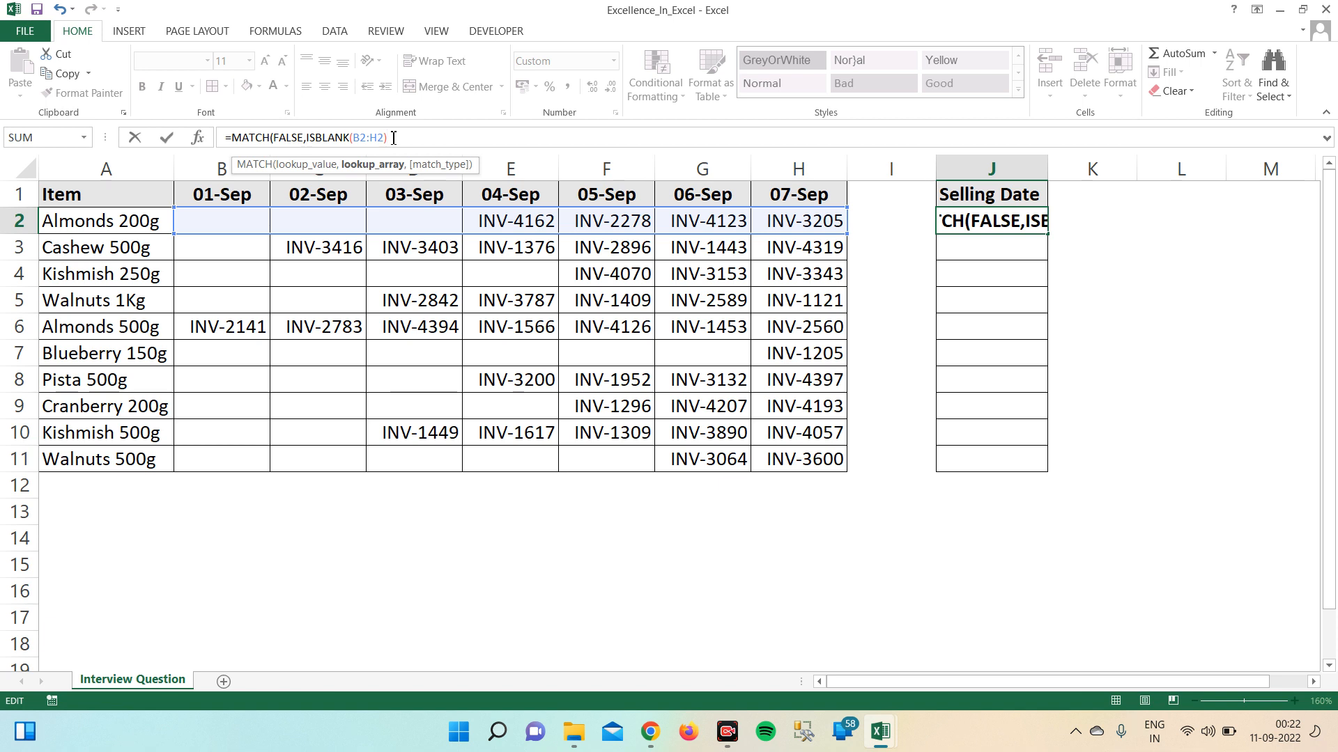
{"action": "type", "text": ","}
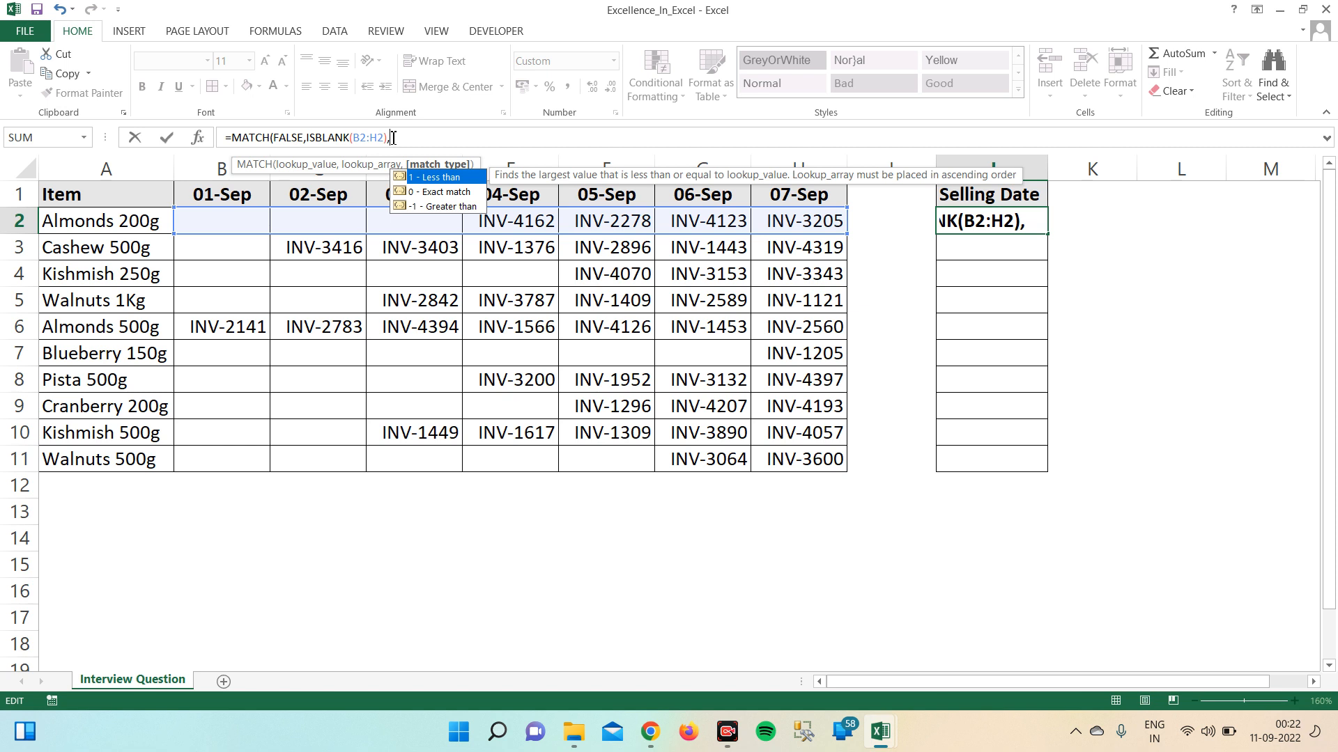
{"action": "type", "text": "0)"}
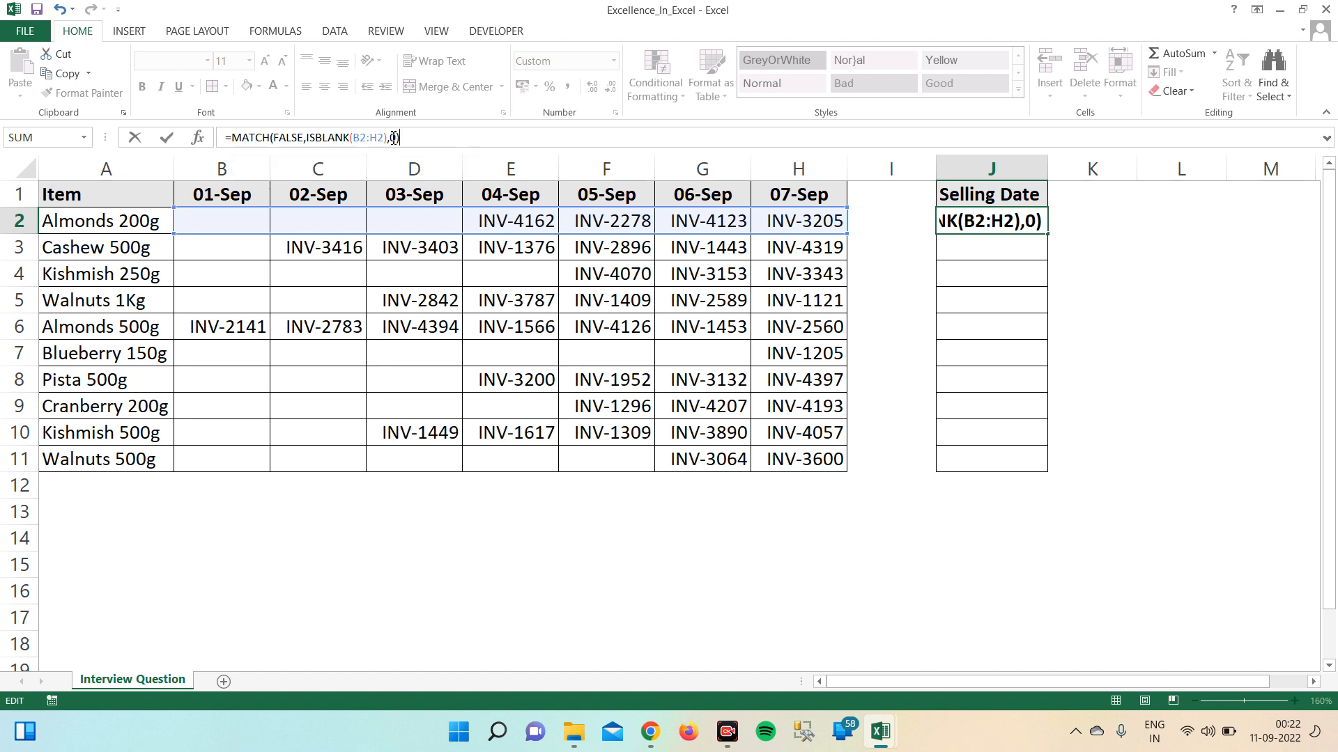
{"action": "key", "text": "Return"}
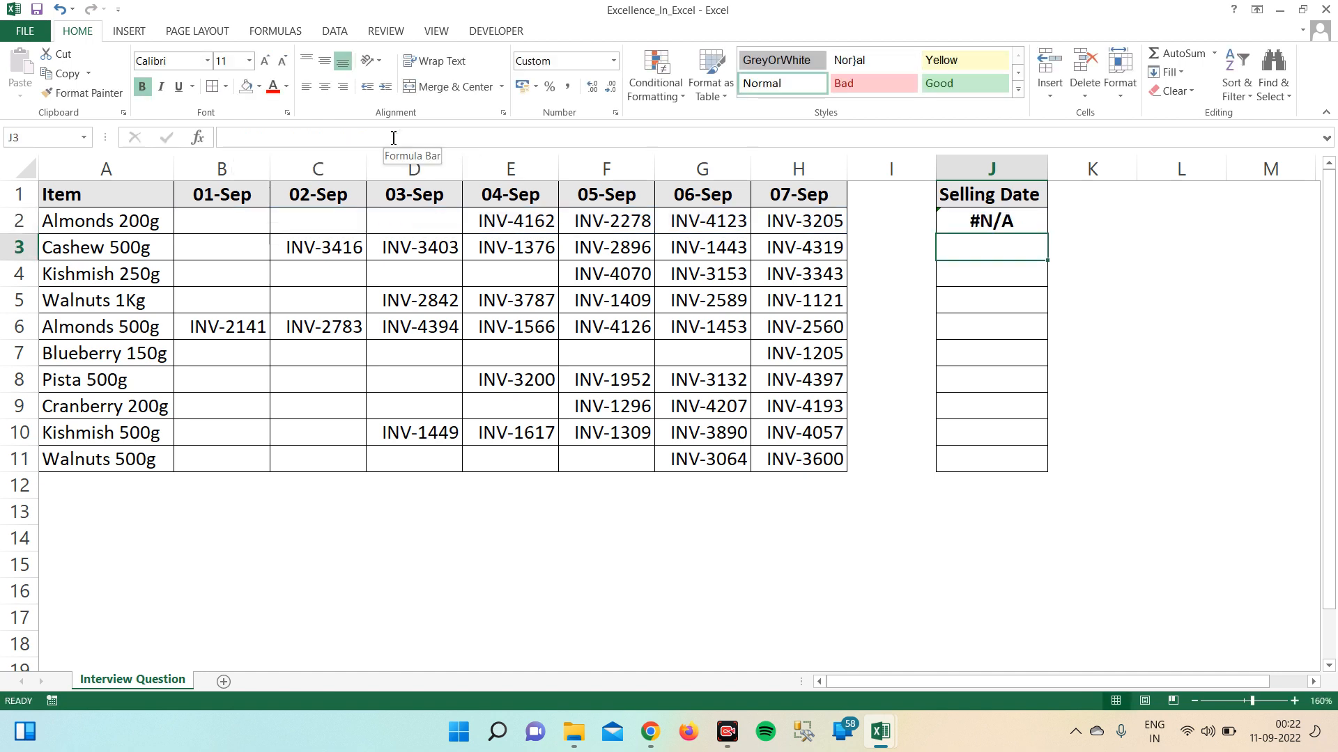
- Evaluate the MATCH formula in J2 without keeping the result, and compare the position with the date header of Almonds 200g's first invoice
{"action": "key", "text": "Up"}
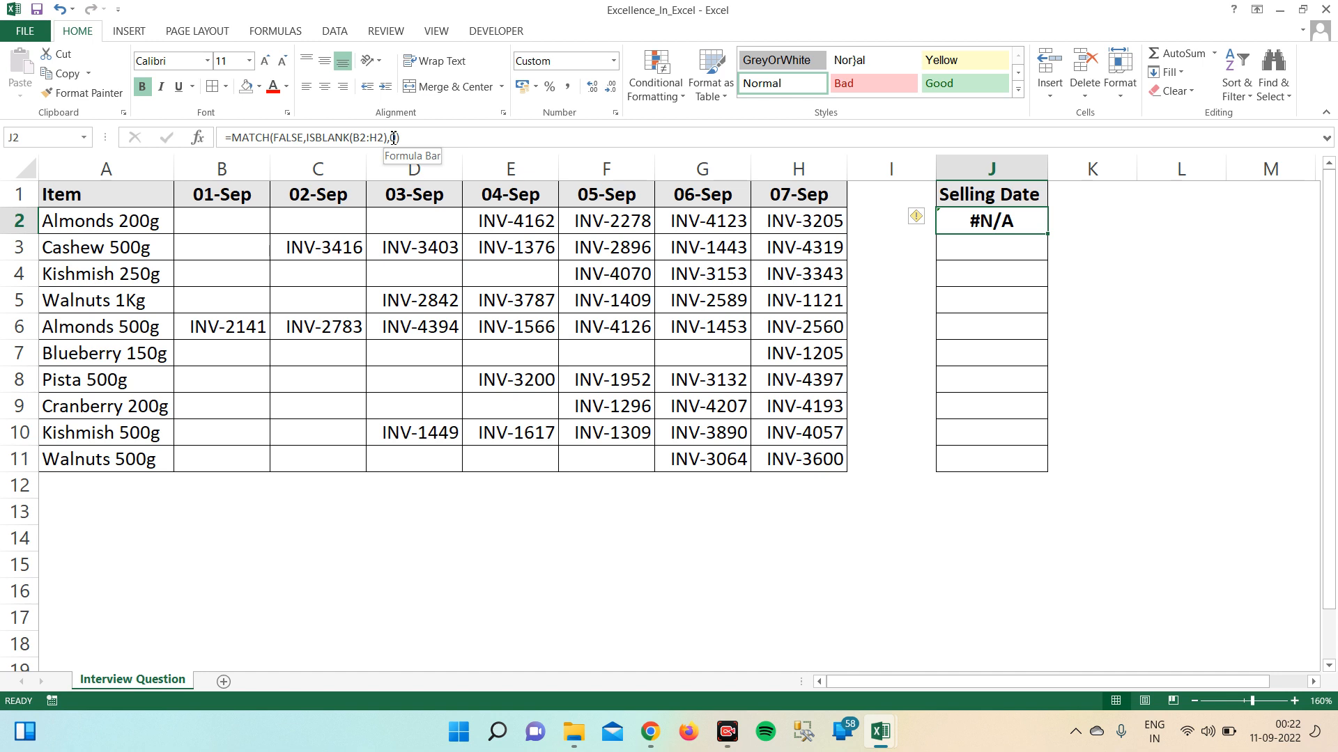
{"action": "left_click", "coordinate": [417, 133]}
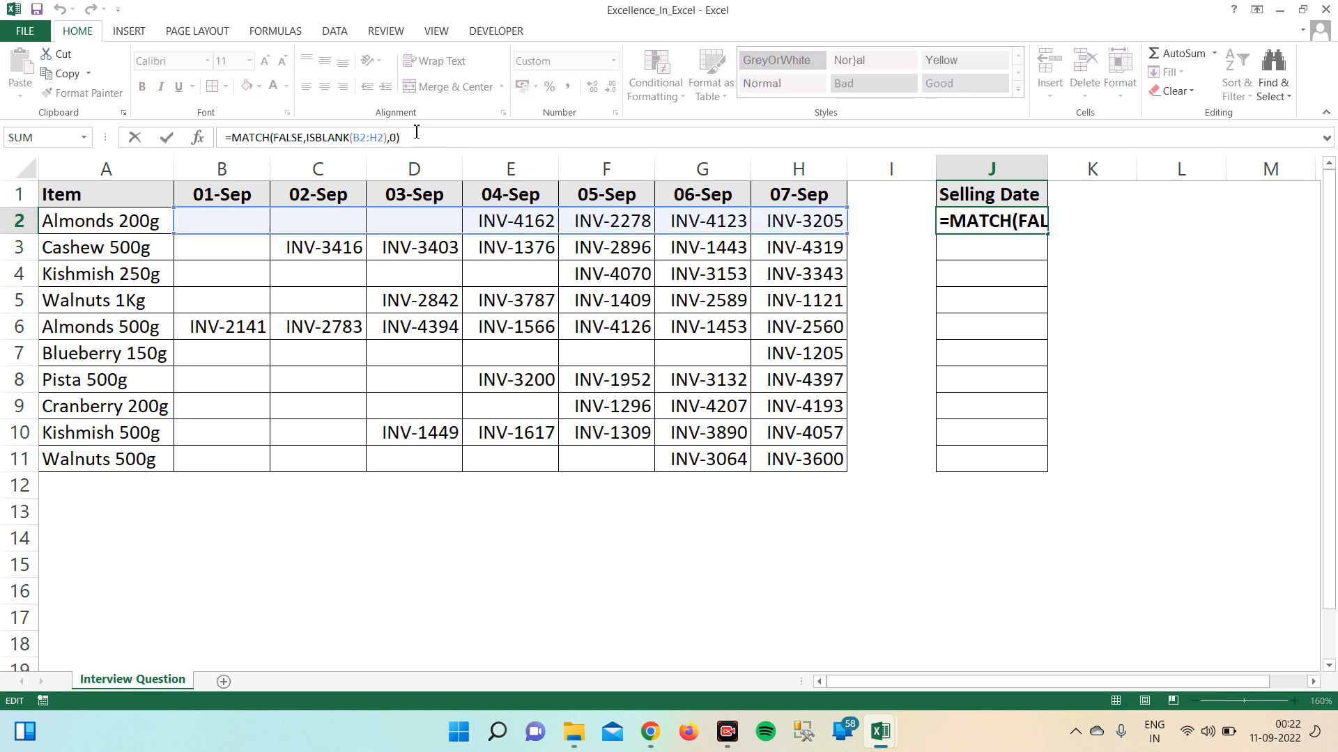
{"action": "key", "text": "F9"}
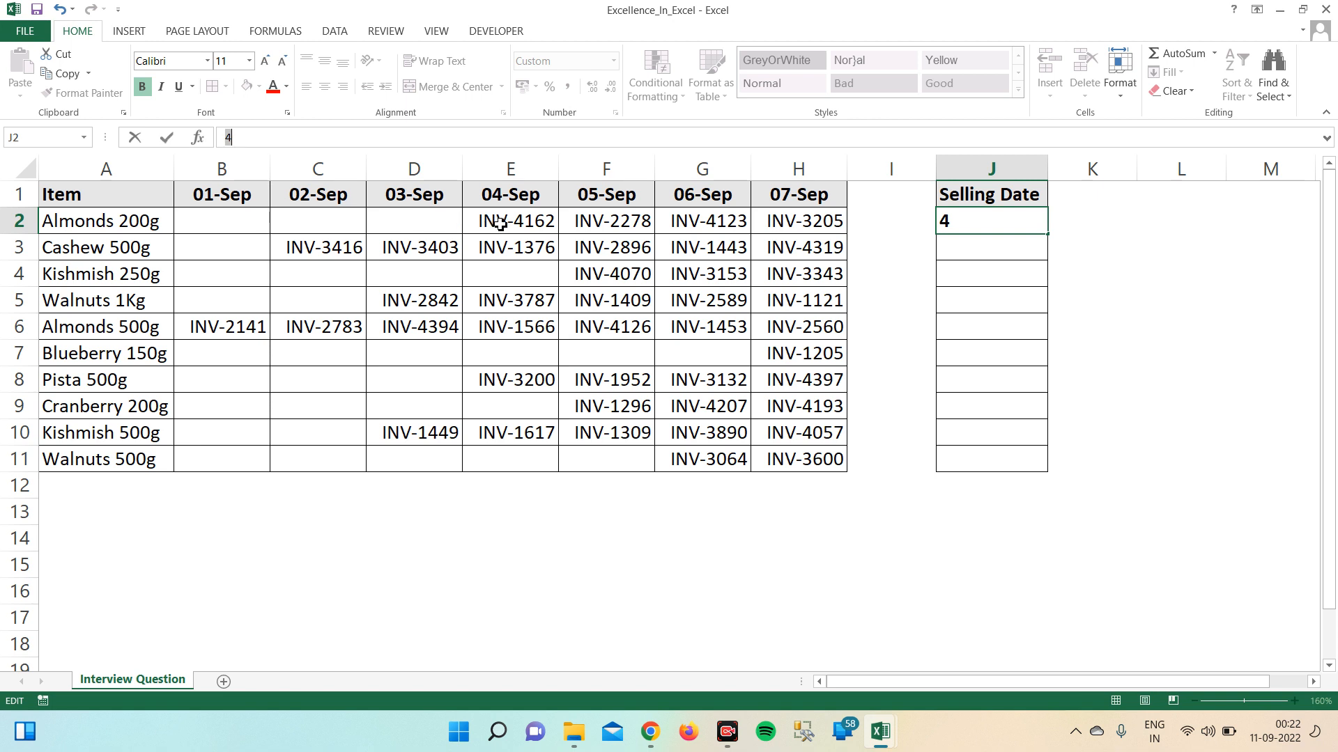
{"action": "key", "text": "Escape"}
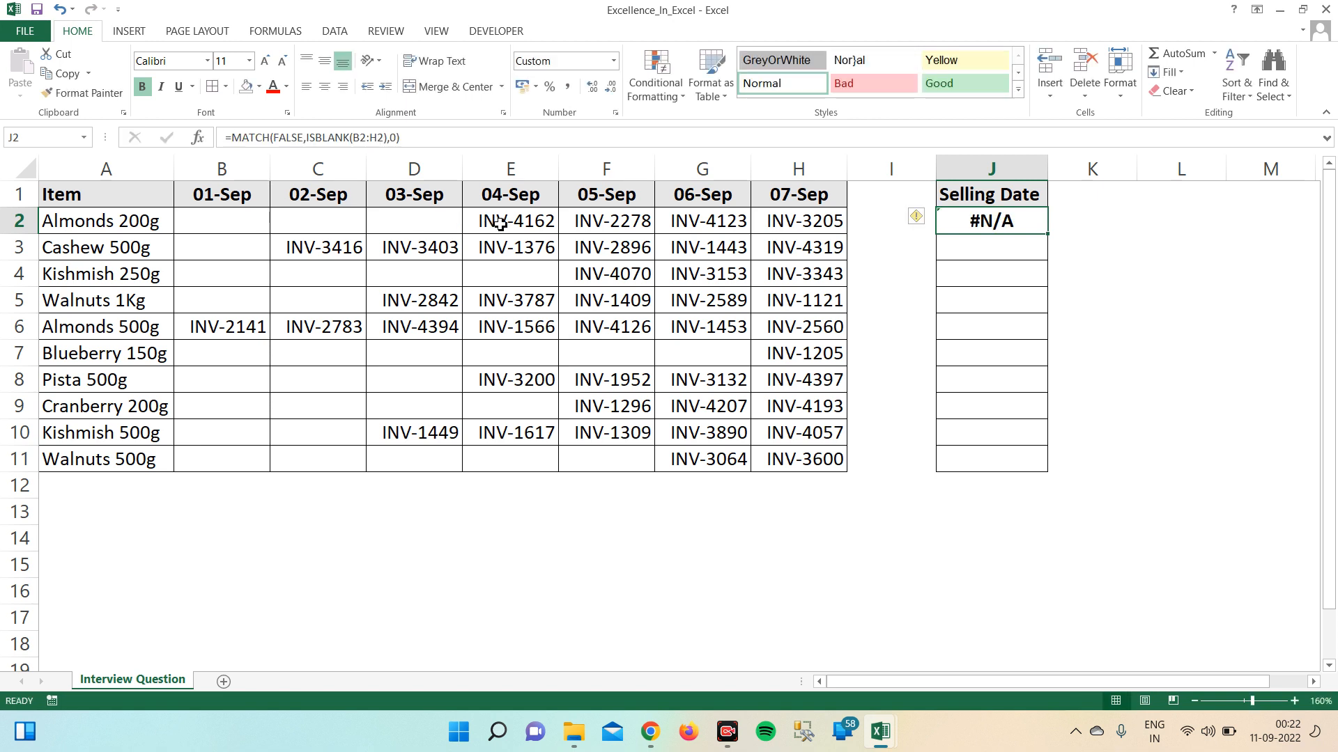
{"action": "left_click", "coordinate": [525, 202]}
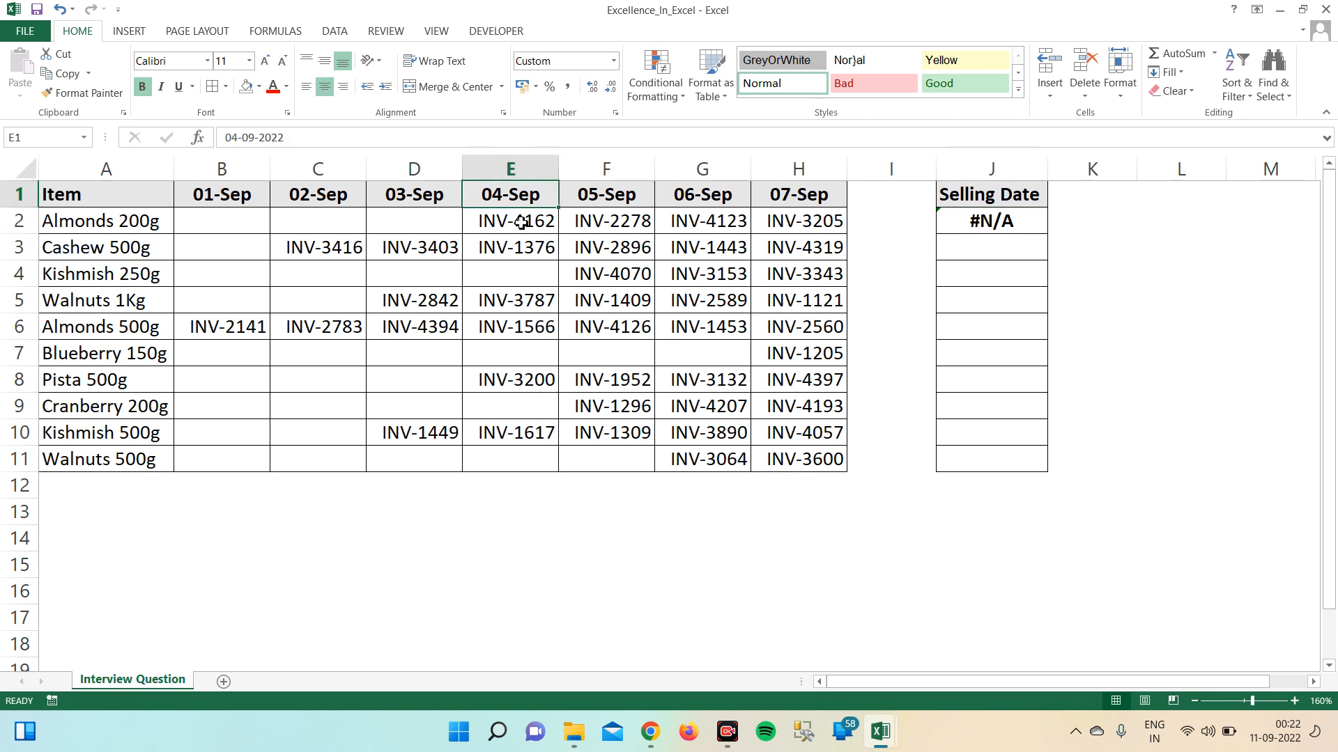
- Nest the MATCH formula in J2 inside an INDEX function with the date headers $B$1:$H$1 as its absolute array
{"action": "left_click", "coordinate": [966, 229]}
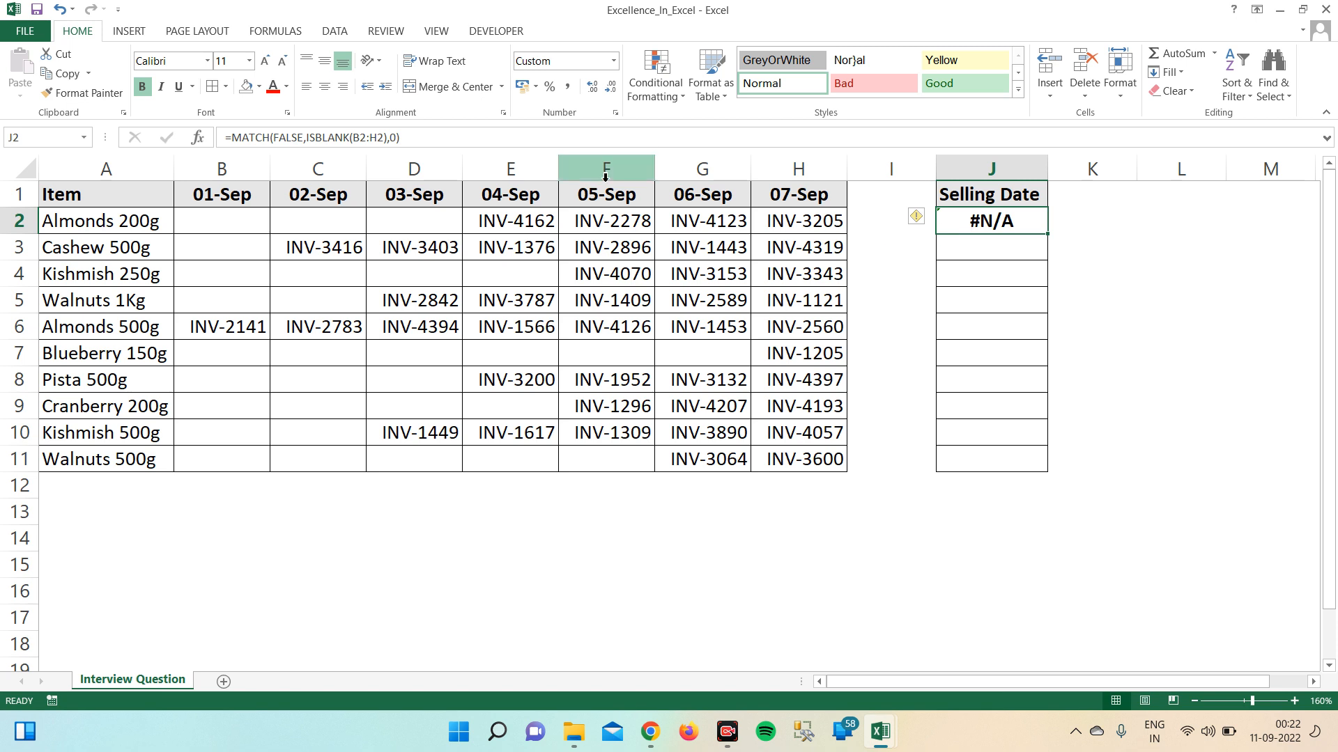
{"action": "left_click", "coordinate": [233, 139]}
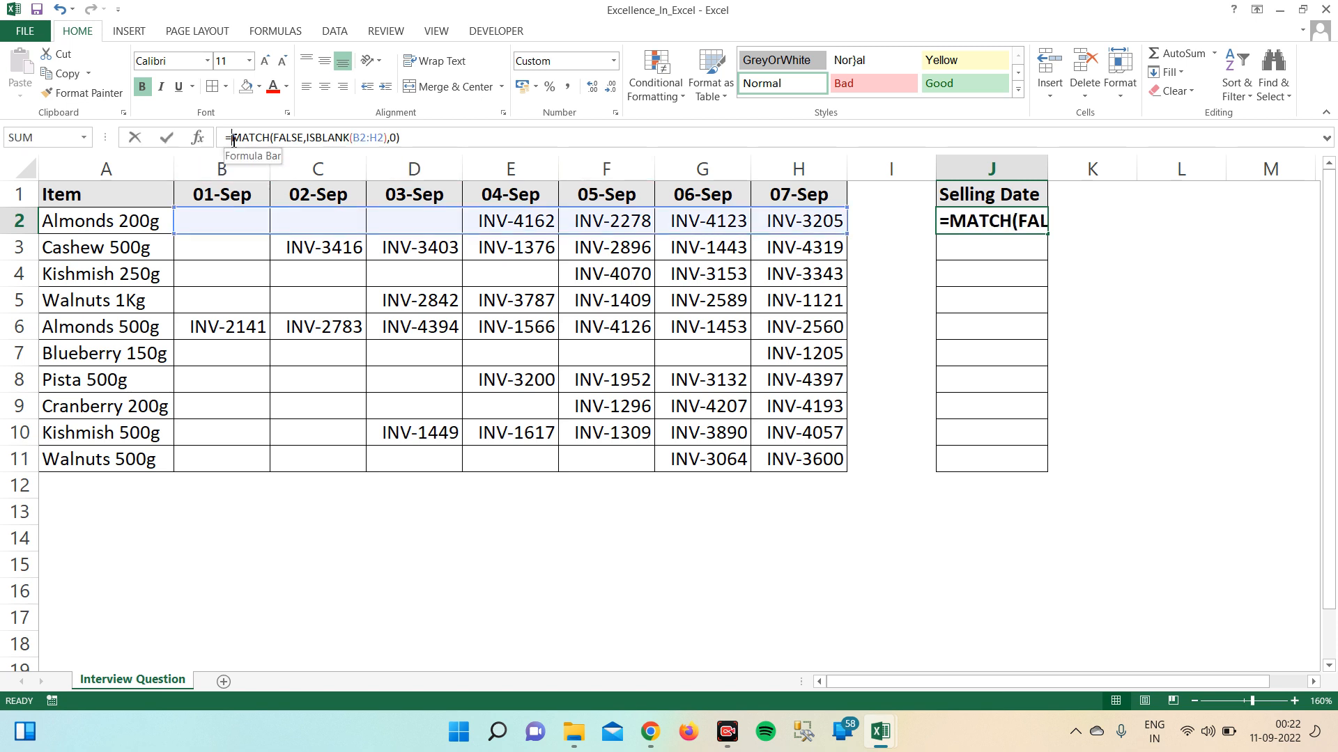
{"action": "type", "text": "ind"}
{"action": "key", "text": "Tab"}
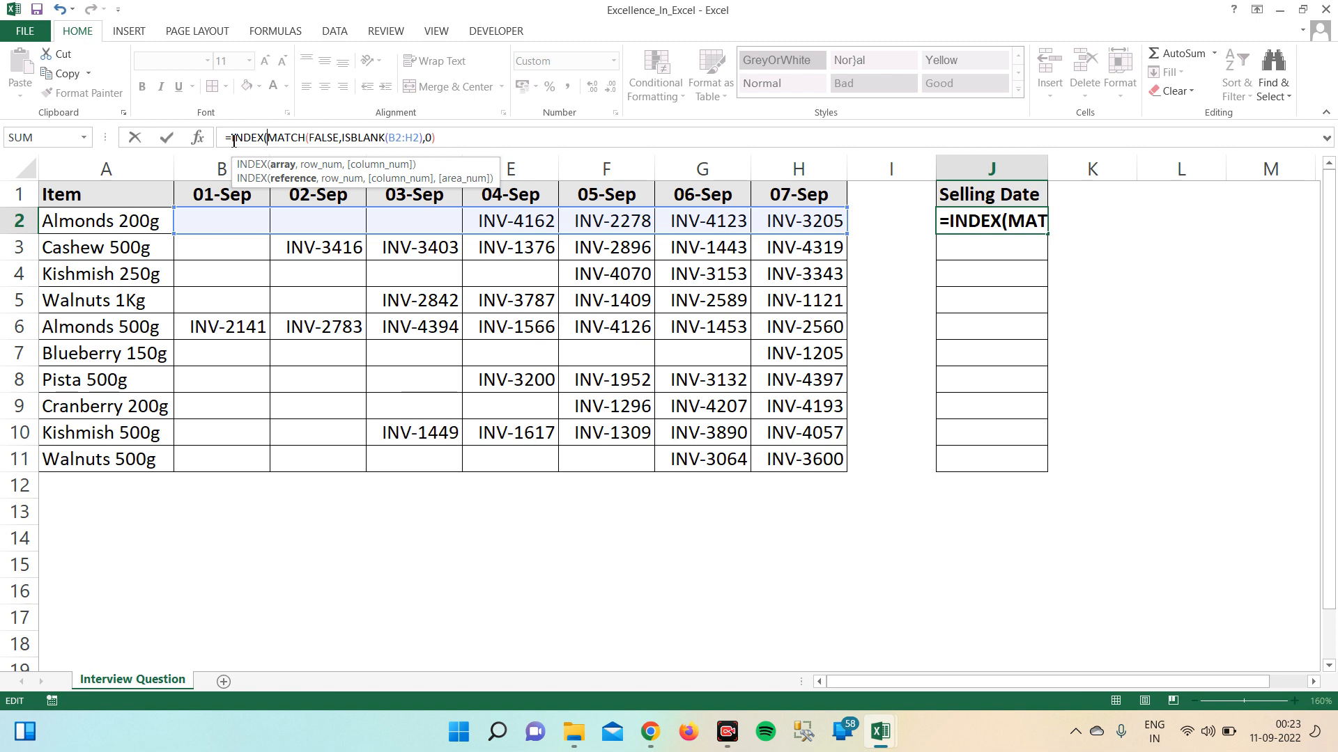
{"action": "left_click", "coordinate": [219, 197]}
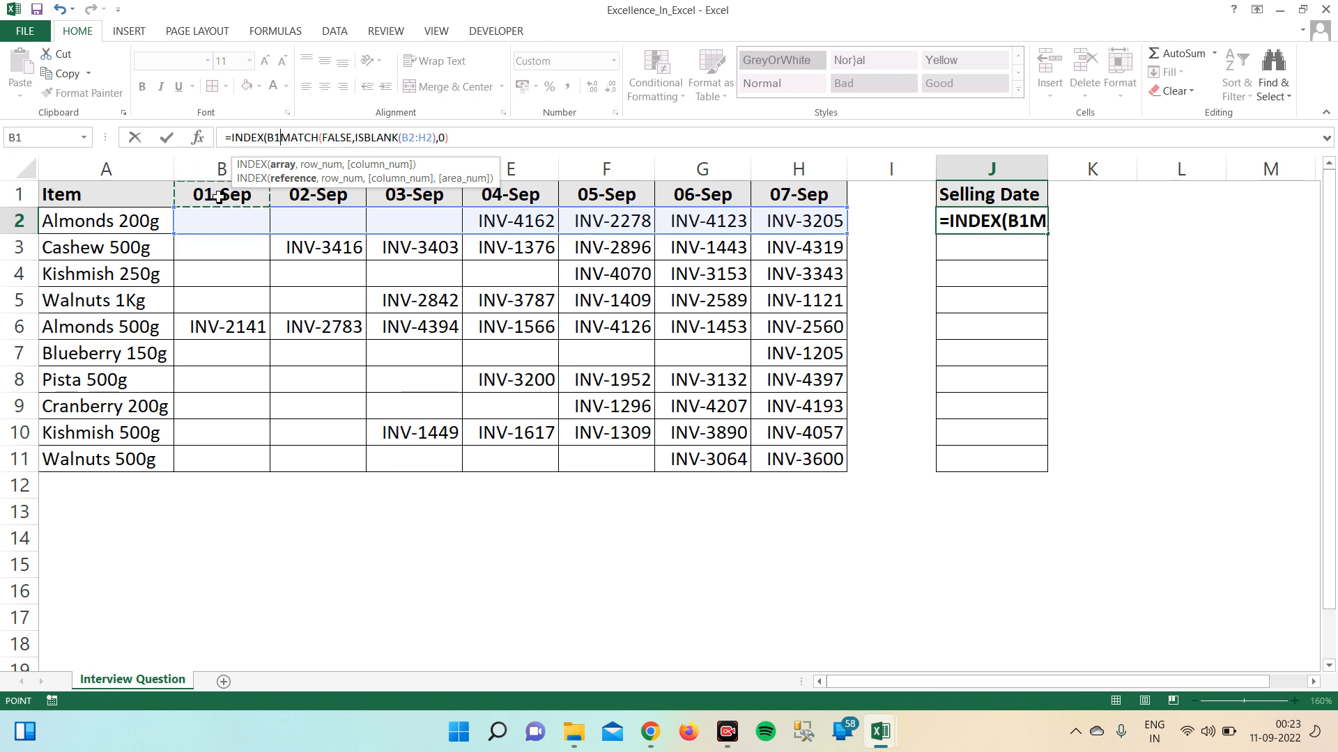
{"action": "key", "text": "shift+Right"}
{"action": "key", "text": "shift+Right"}
{"action": "key", "text": "shift+Right"}
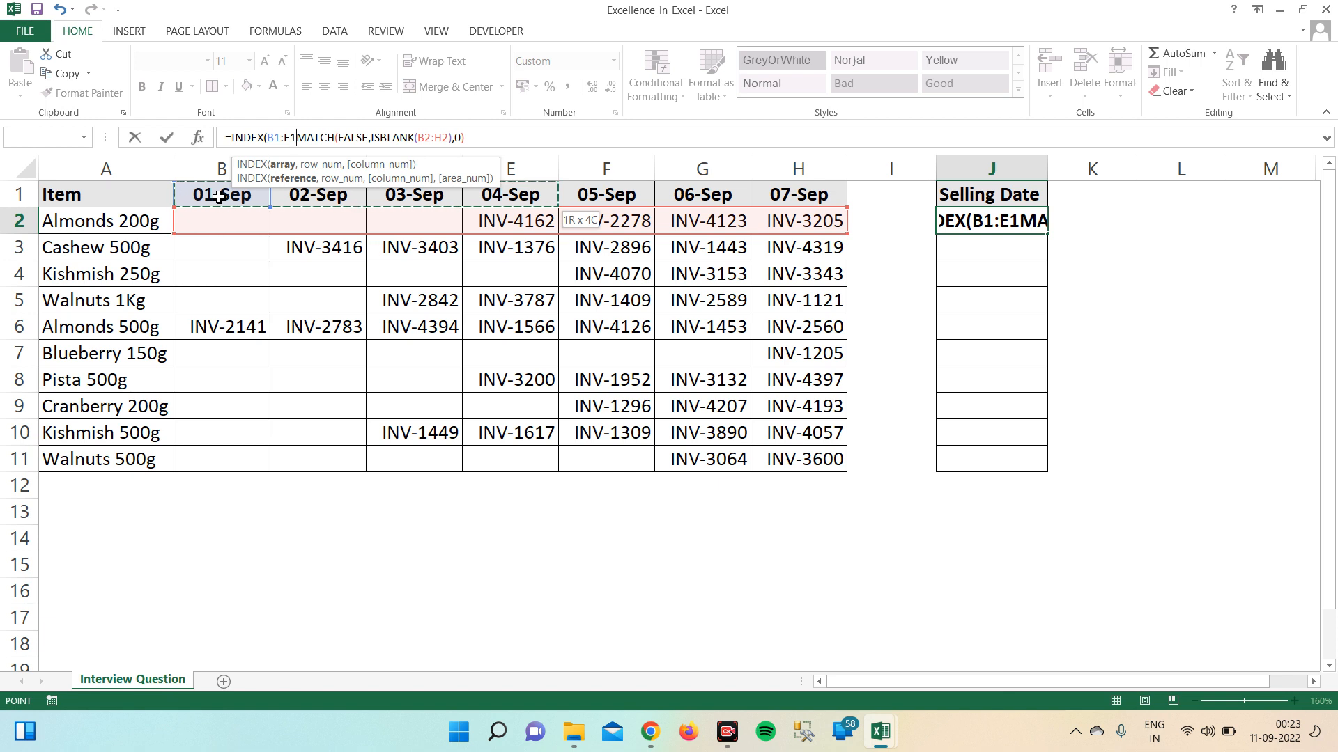
{"action": "key", "text": "shift+Right"}
{"action": "key", "text": "shift+Right"}
{"action": "key", "text": "shift+Right"}
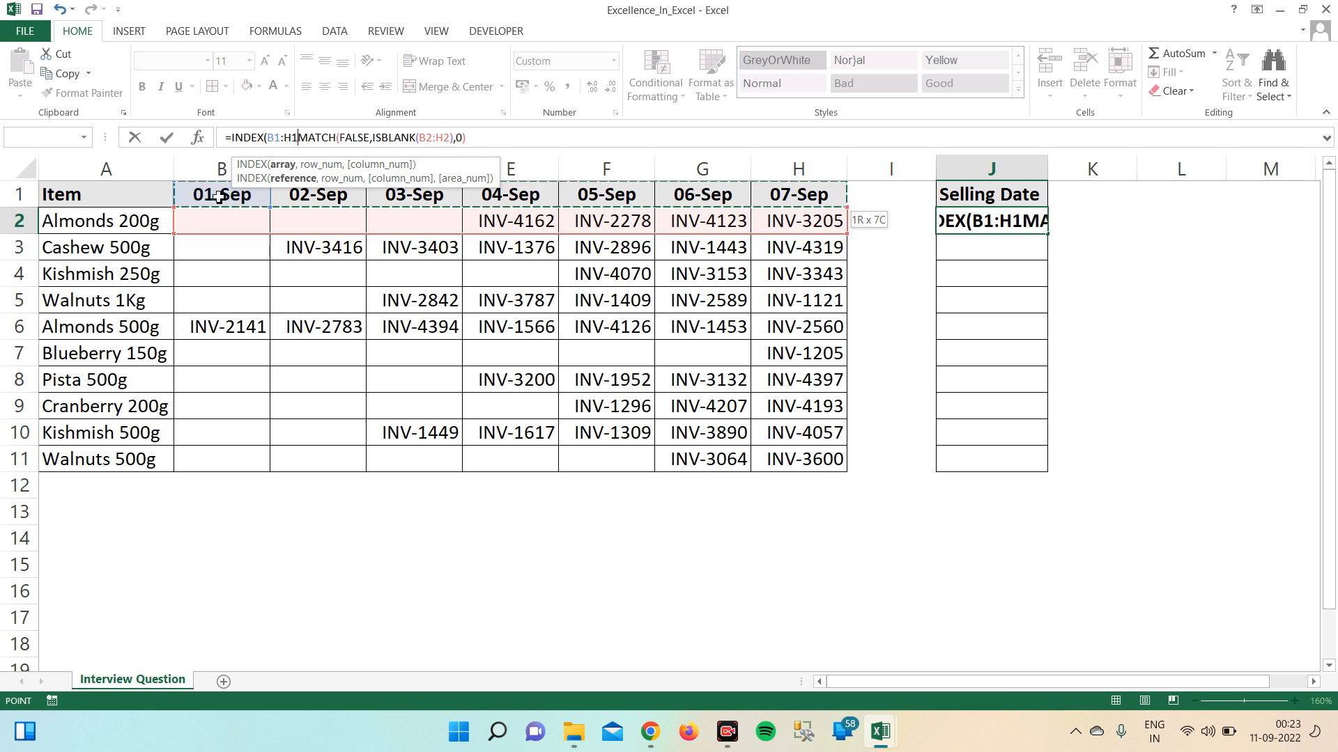
{"action": "key", "text": "F4"}
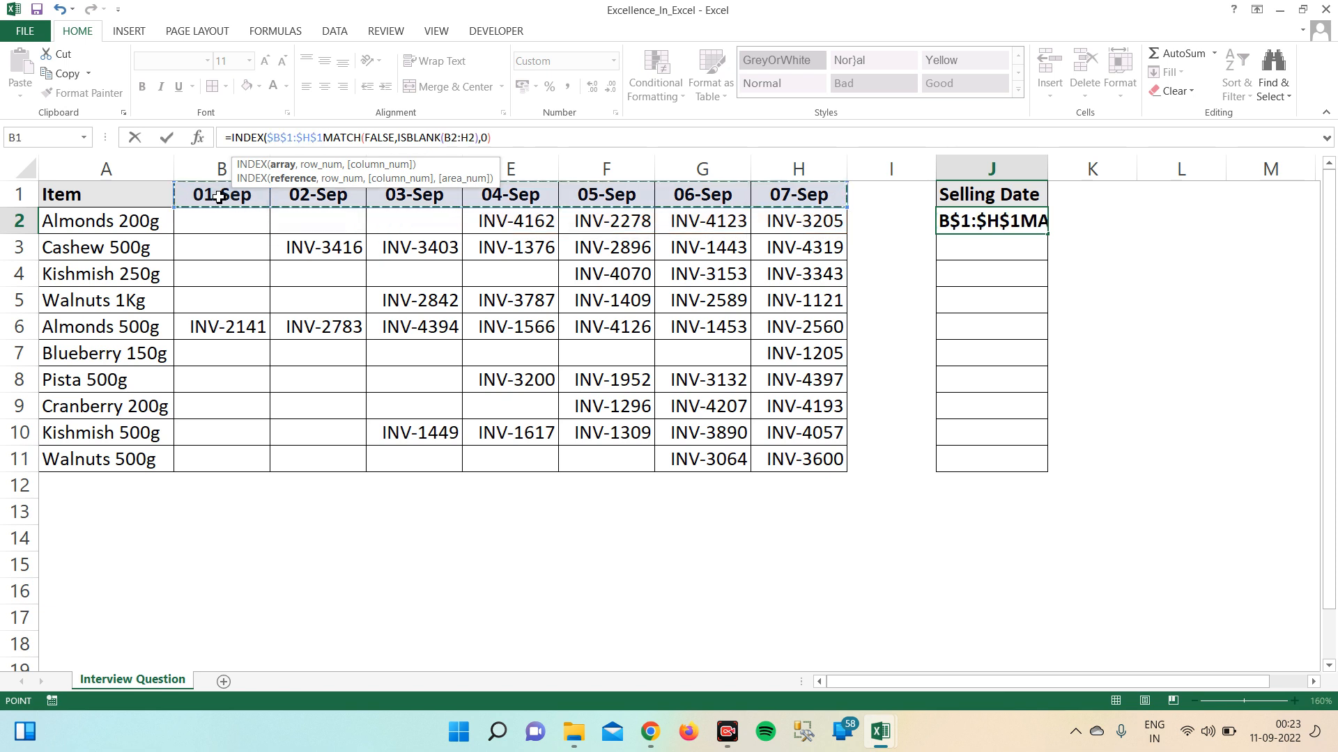
{"action": "type", "text": ","}
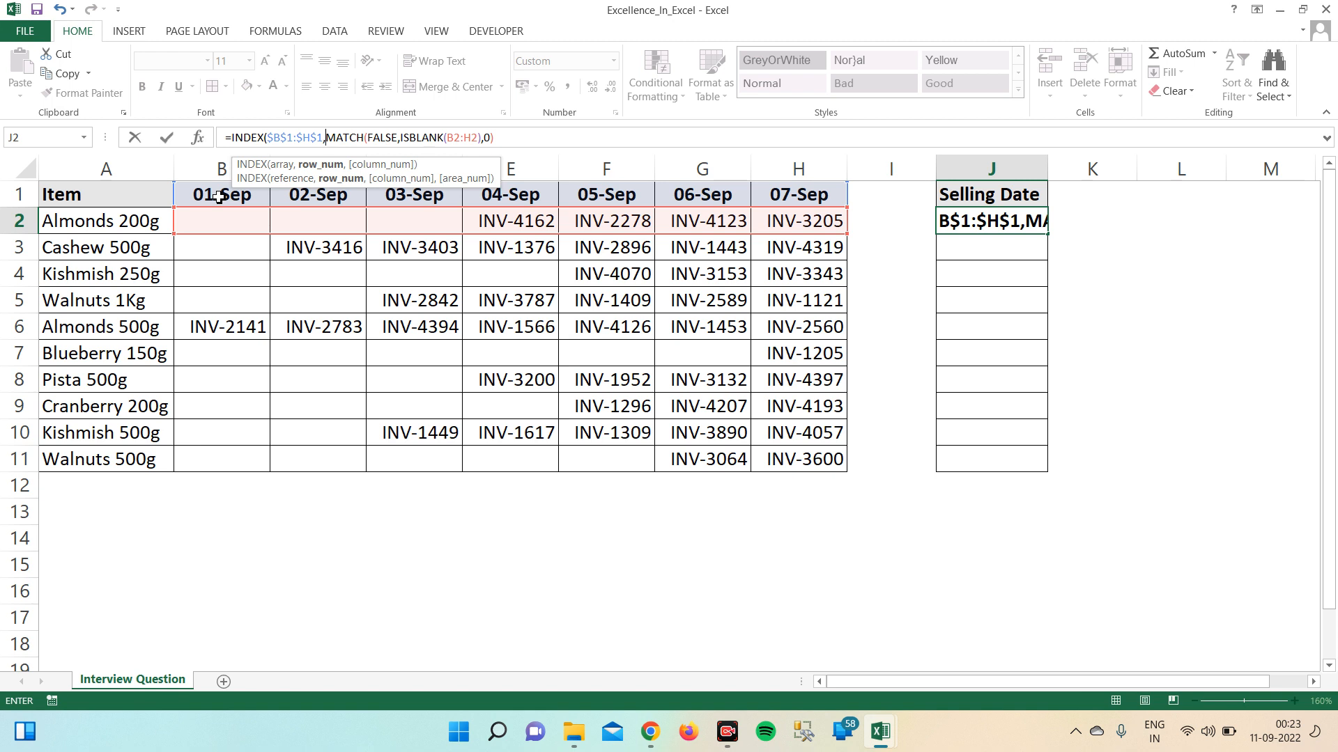
- Leave INDEX's row number empty so MATCH supplies the column number, and enter {=INDEX($B$1:$H$1,,MATCH(FALSE,ISBLANK(B2:H2),0))} in J2 as an array formula
{"action": "type", "text": ","}
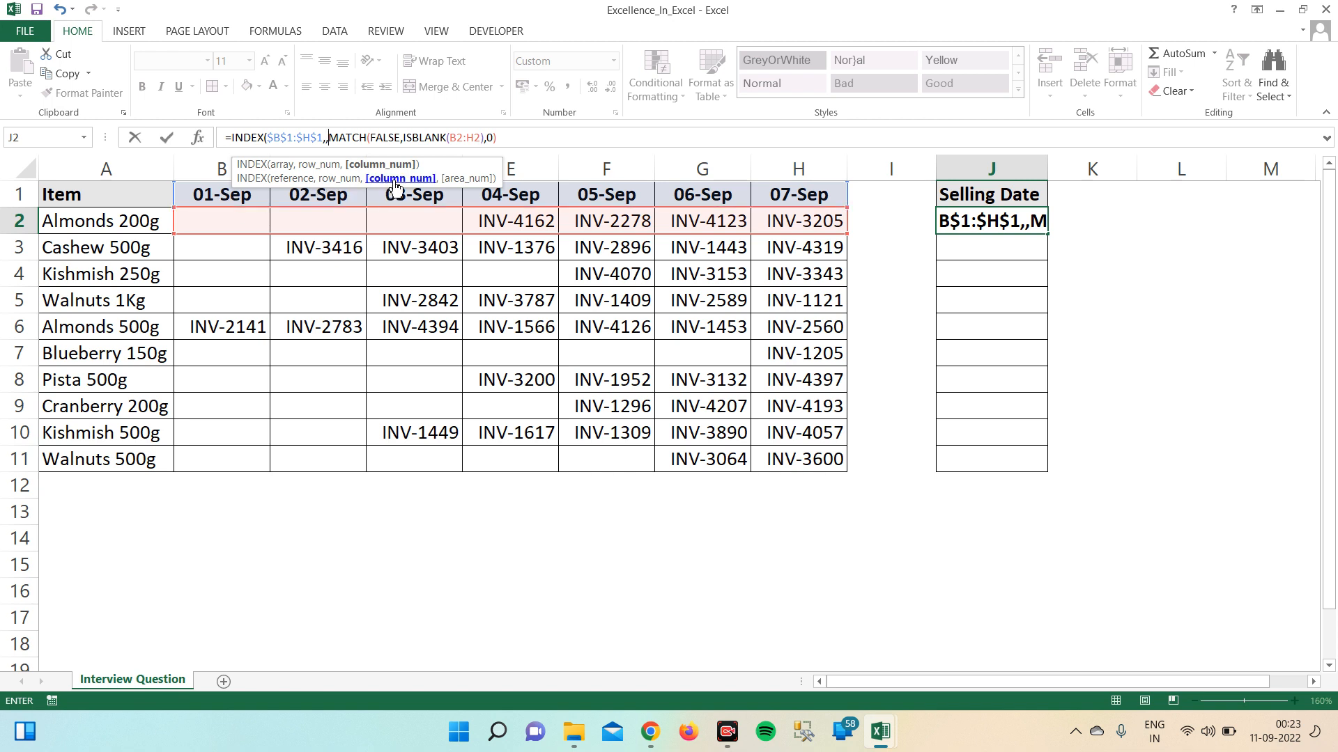
{"action": "left_click", "coordinate": [569, 137]}
{"action": "type", "text": ")"}
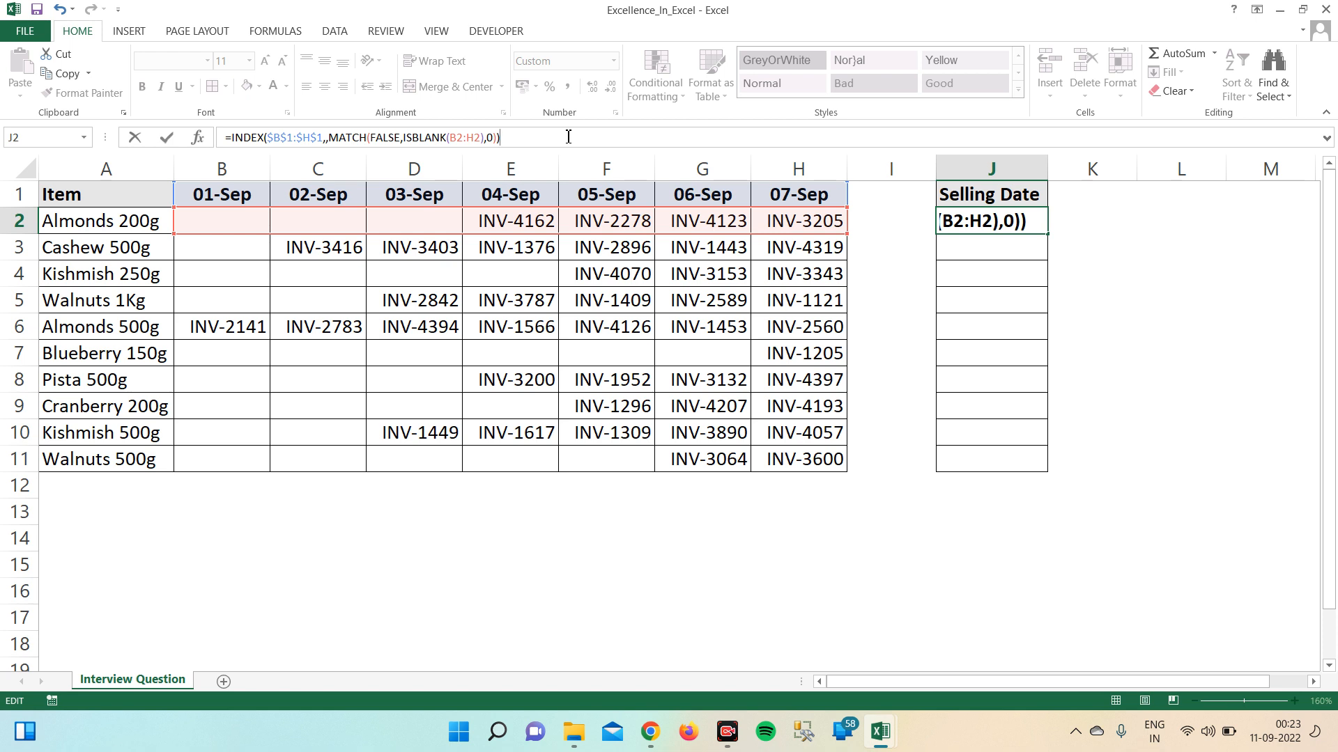
{"action": "key", "text": "ctrl+shift+Return"}
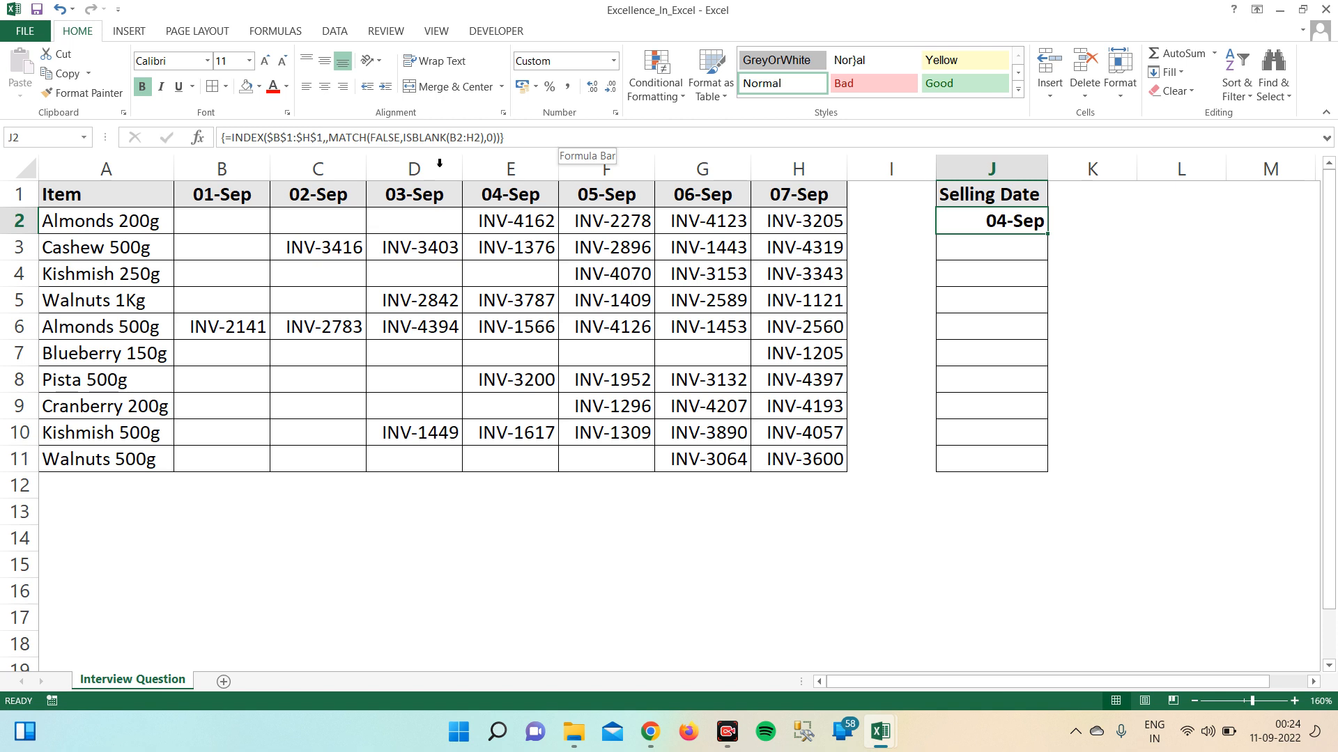
- Check the Selling Date of Almonds 200g against its first invoice and the date header above it
{"action": "left_click", "coordinate": [135, 215]}
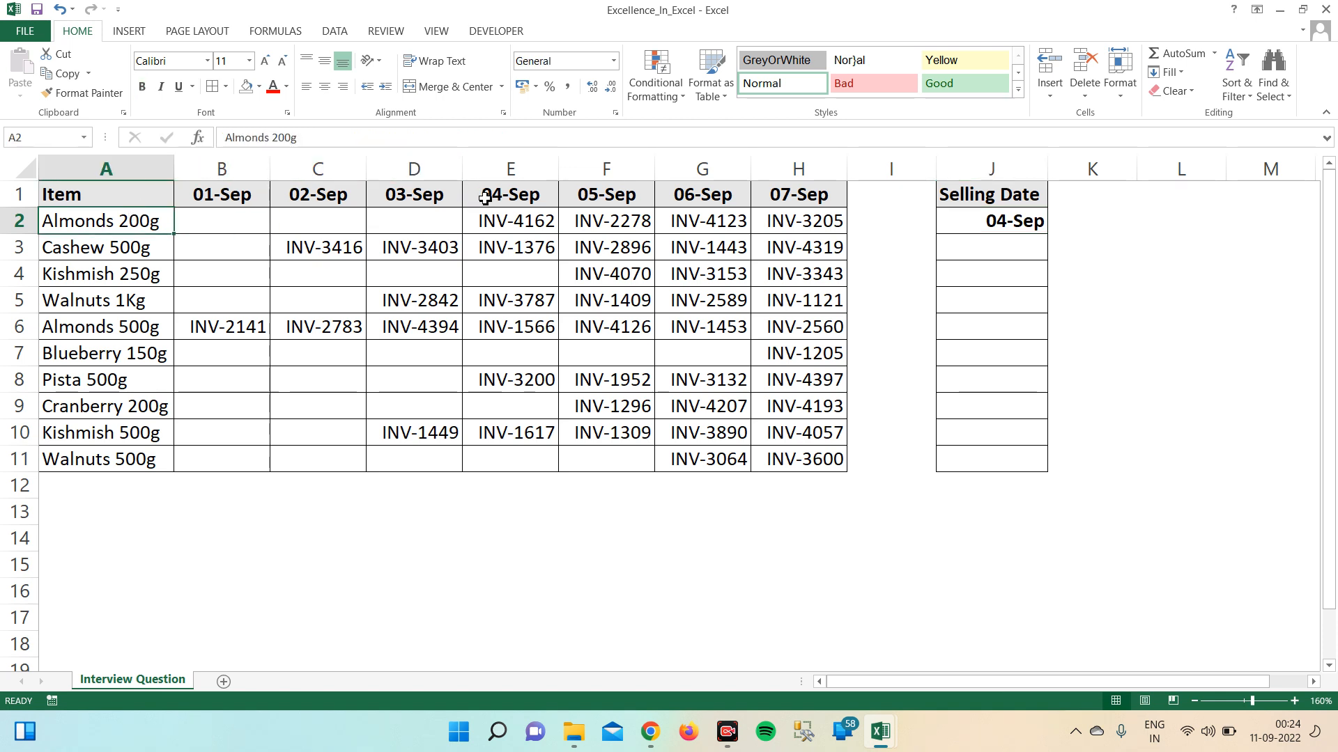
{"action": "left_click", "coordinate": [531, 196]}
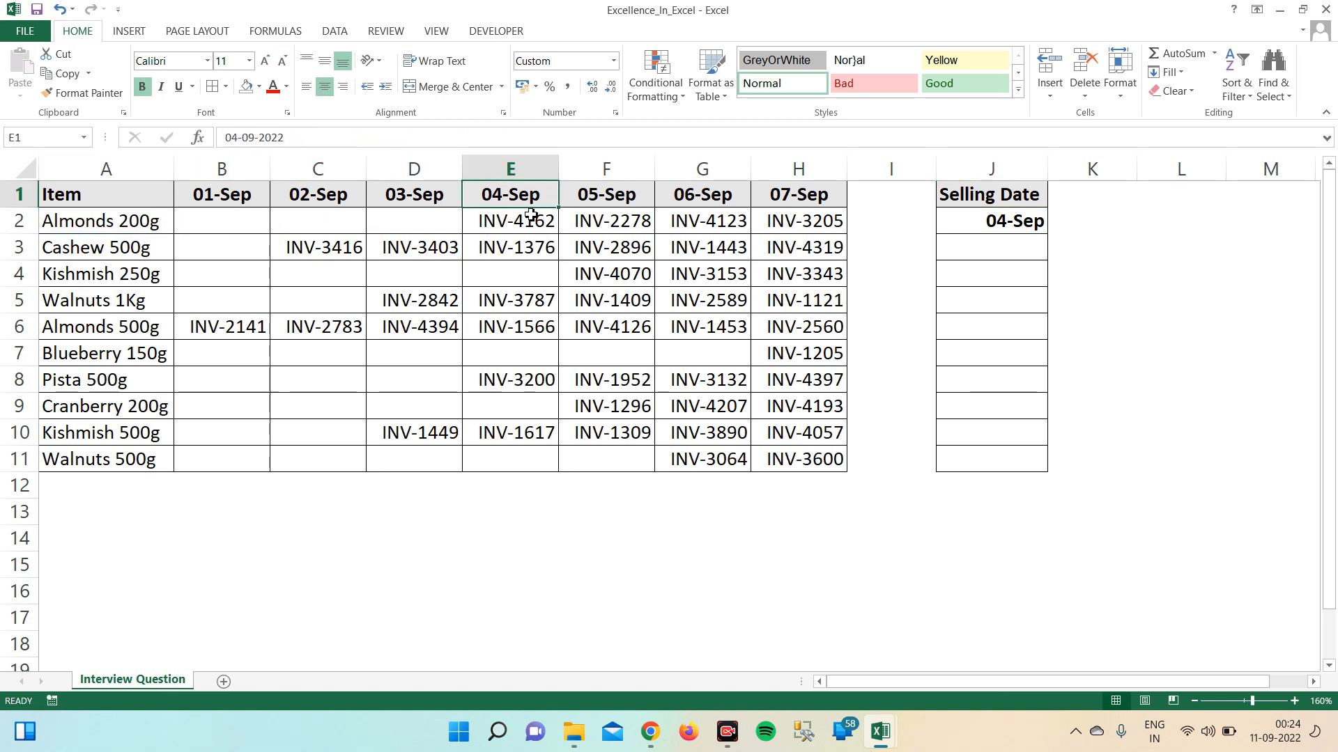
{"action": "left_click", "coordinate": [527, 217]}
- Fill the array formula from J2 down through J11 for all remaining items
{"action": "left_click", "coordinate": [988, 238]}
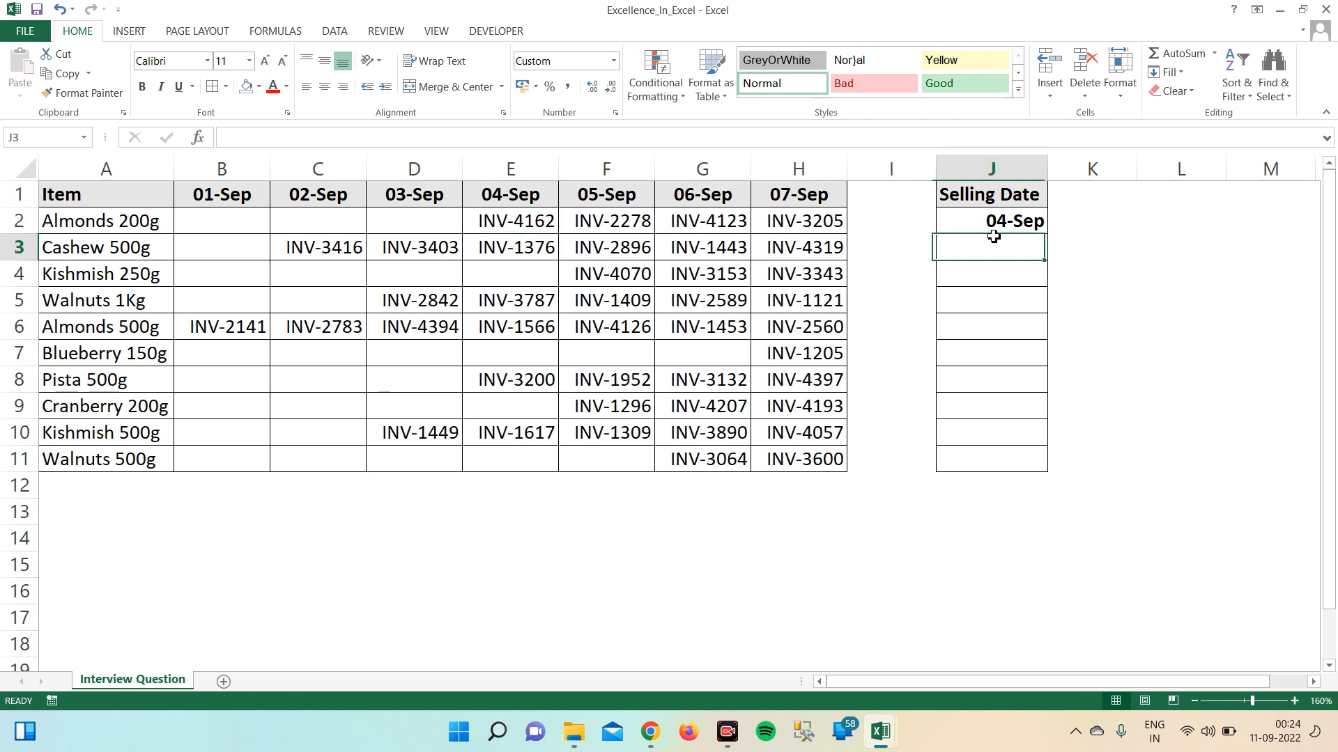
{"action": "key", "text": "Up"}
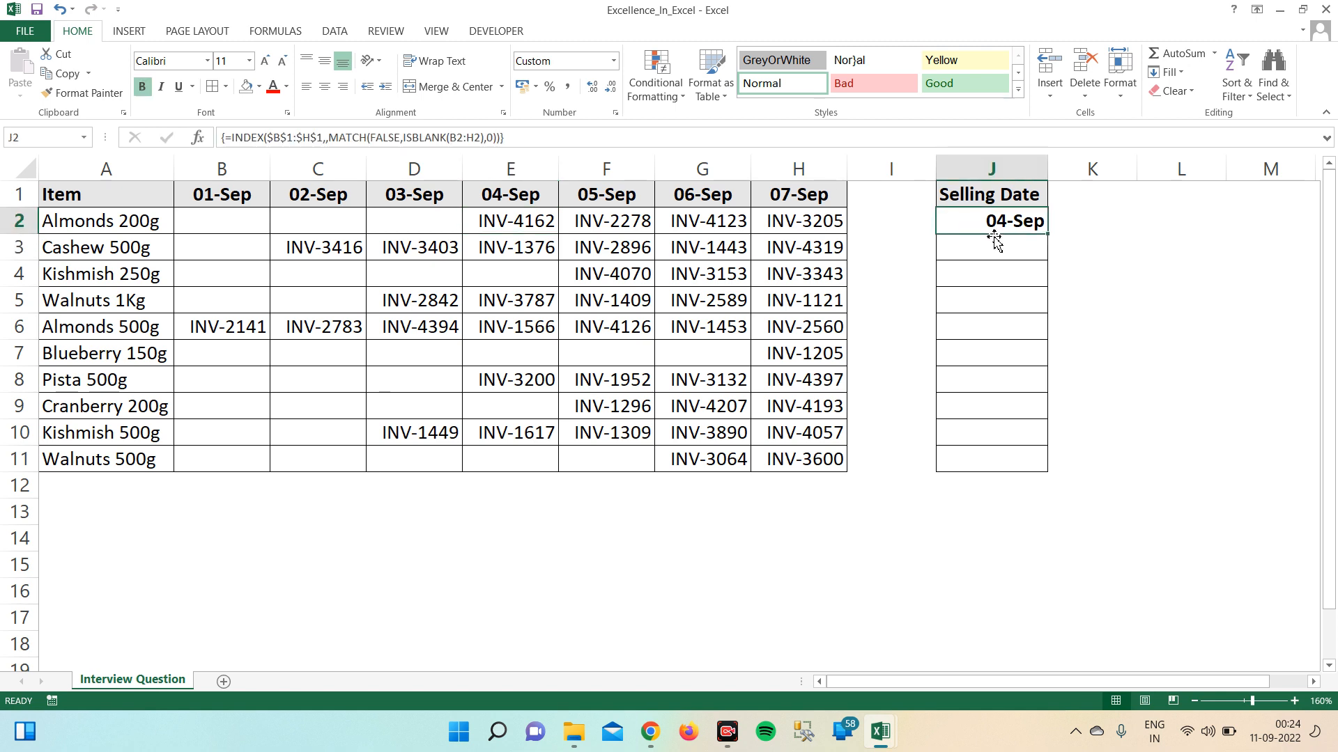
{"action": "key", "text": "shift+Down"}
{"action": "key", "text": "shift+Down"}
{"action": "key", "text": "shift+Down"}
{"action": "key", "text": "shift+Down"}
{"action": "key", "text": "shift+Down"}
{"action": "key", "text": "shift+Down"}
{"action": "key", "text": "shift+Down"}
{"action": "key", "text": "shift+Down"}
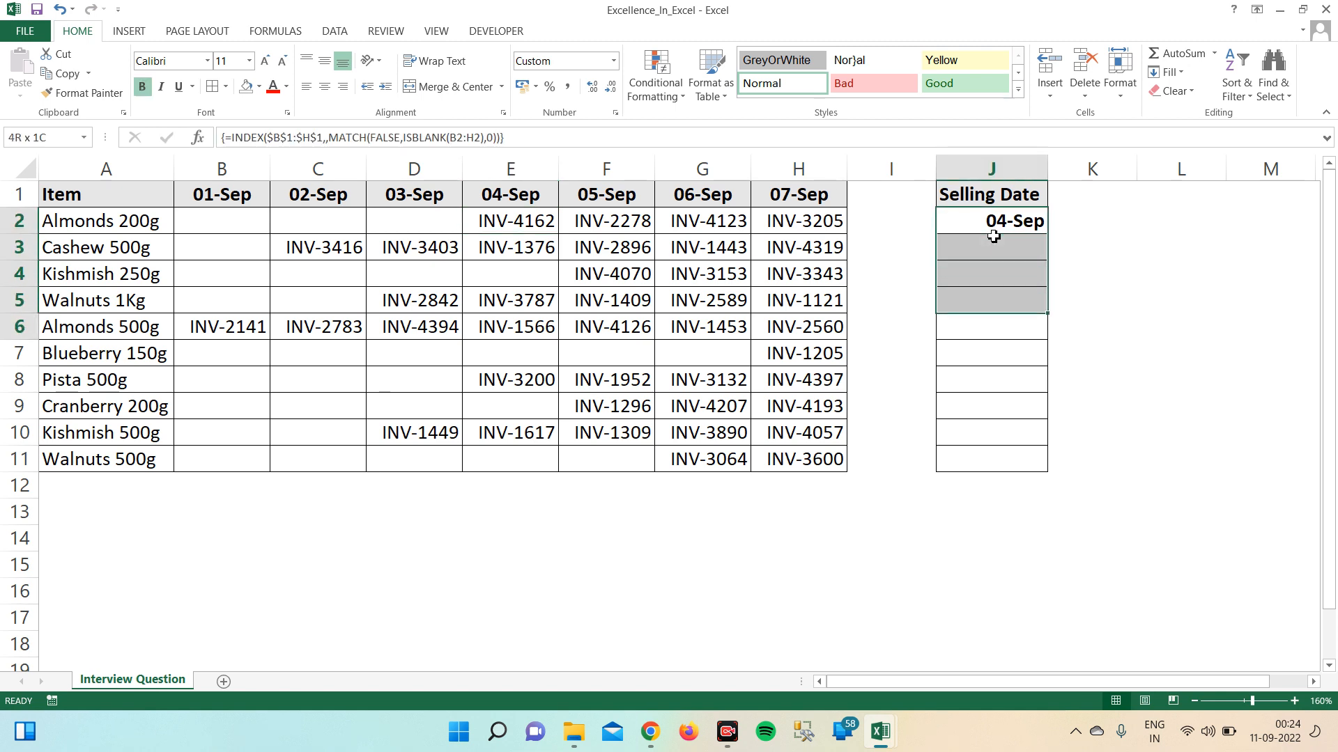
{"action": "key", "text": "shift+Down"}
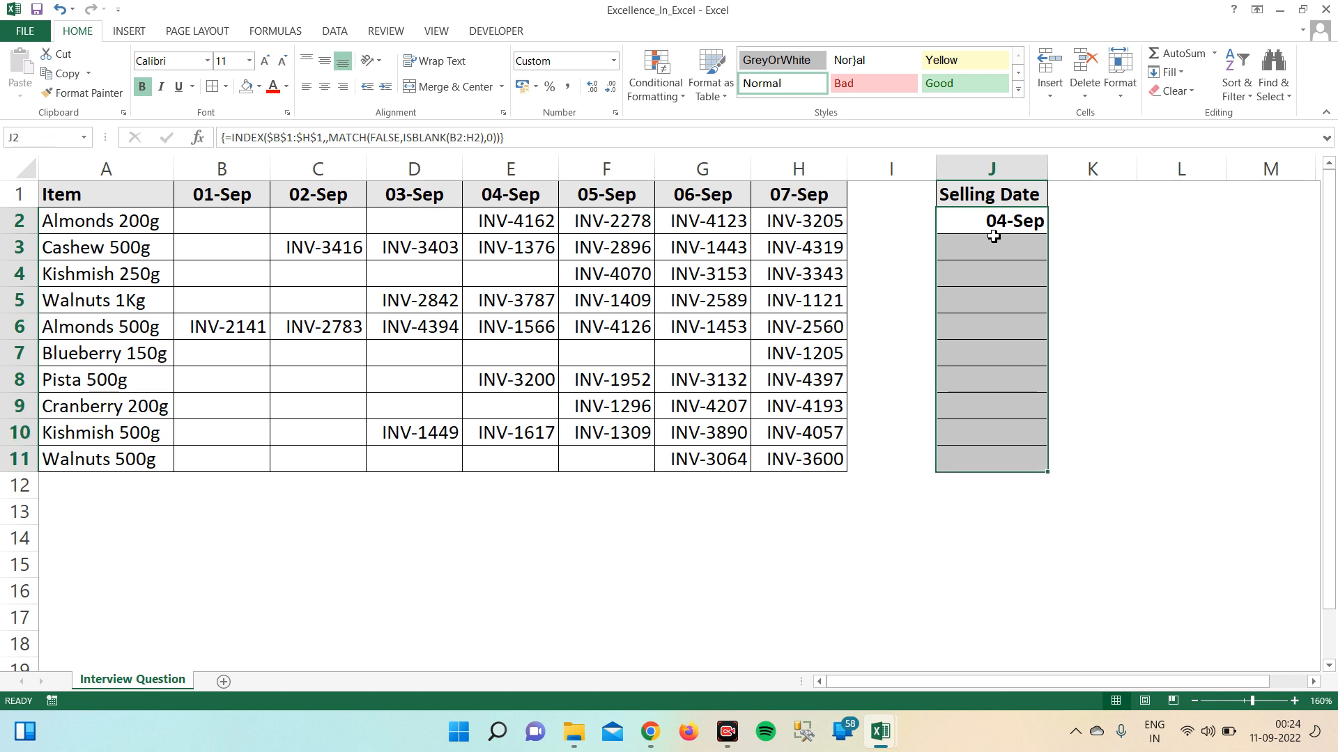
{"action": "key", "text": "ctrl+d"}
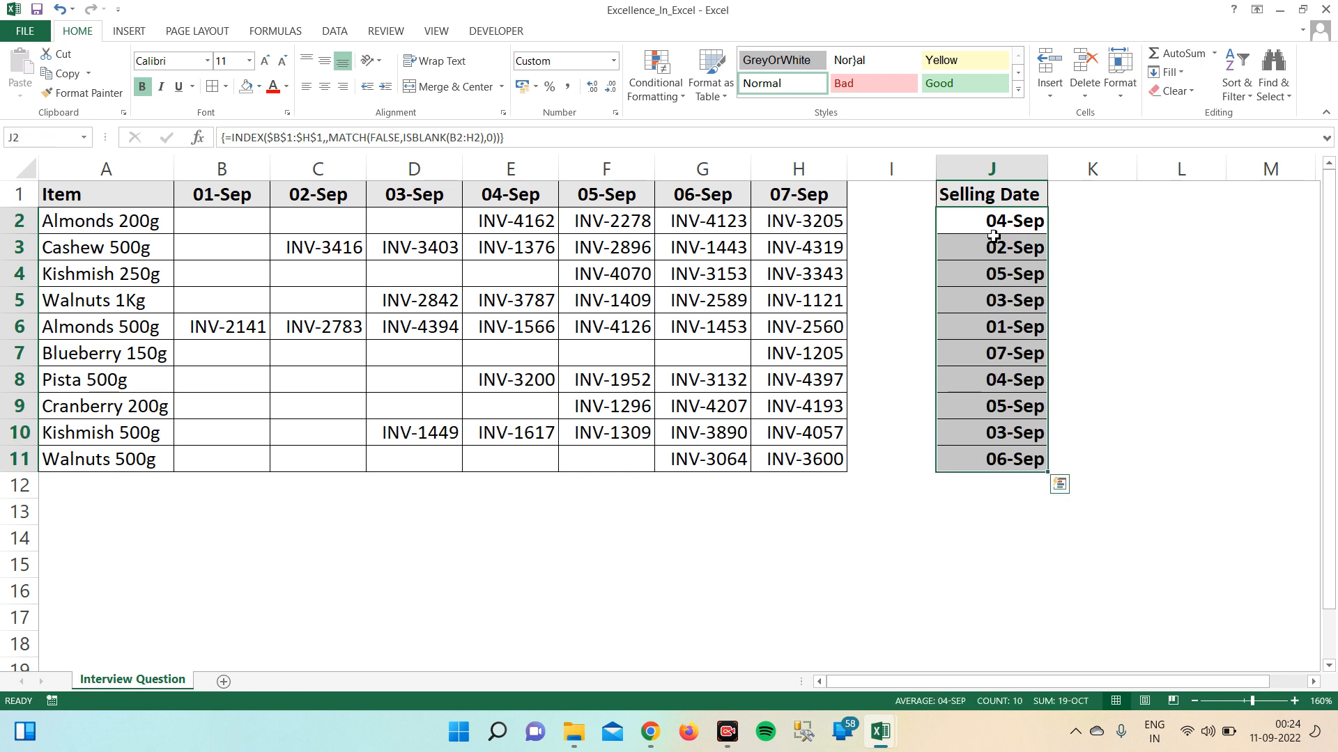
{"action": "left_click", "coordinate": [1096, 303]}
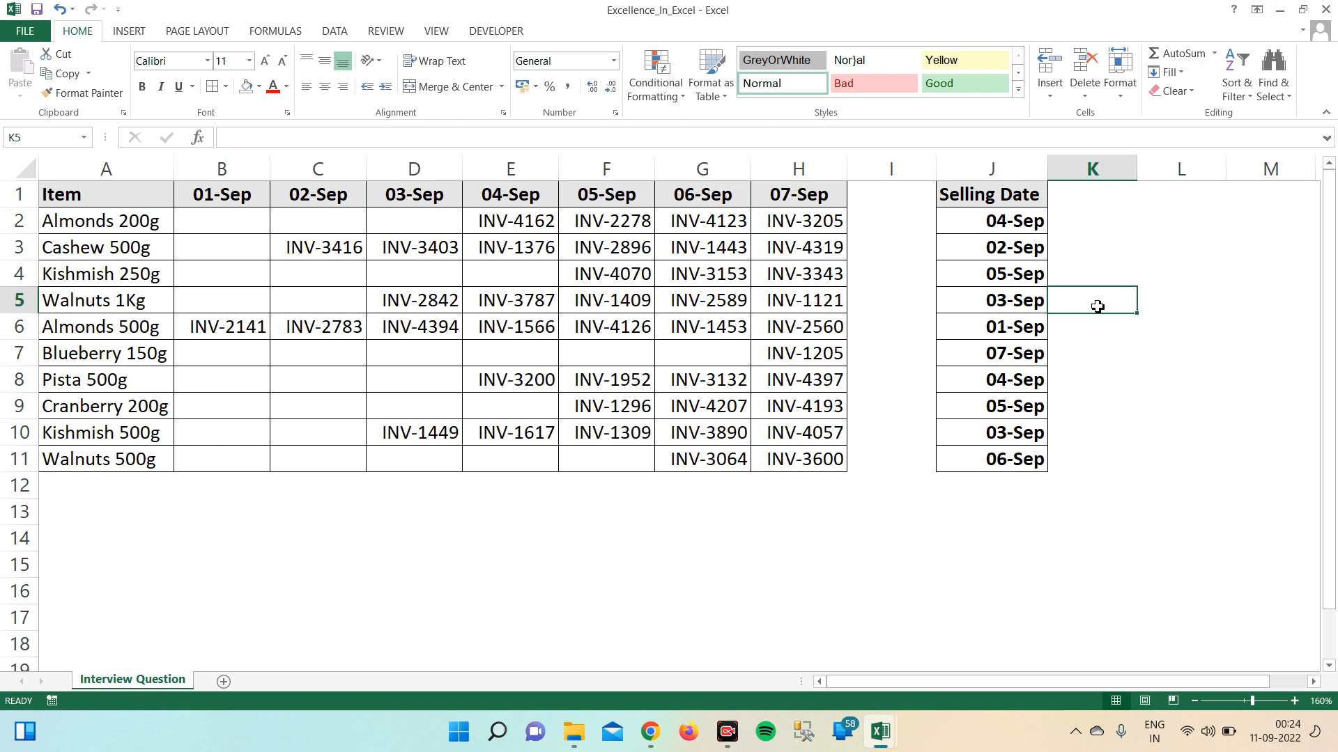
- Compare the Selling Date results of Blueberry 150g and Walnuts 1Kg with their first invoices
{"action": "left_click", "coordinate": [804, 346]}
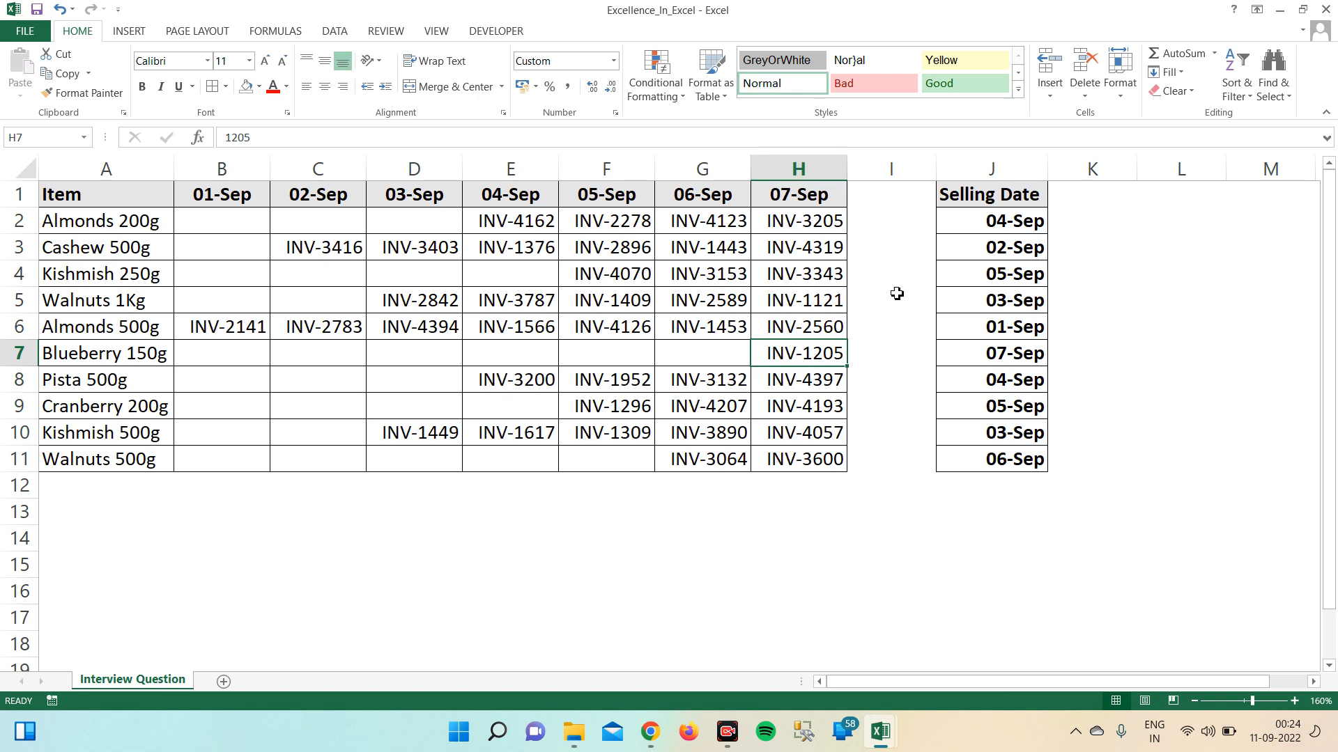
{"action": "left_click", "coordinate": [953, 353]}
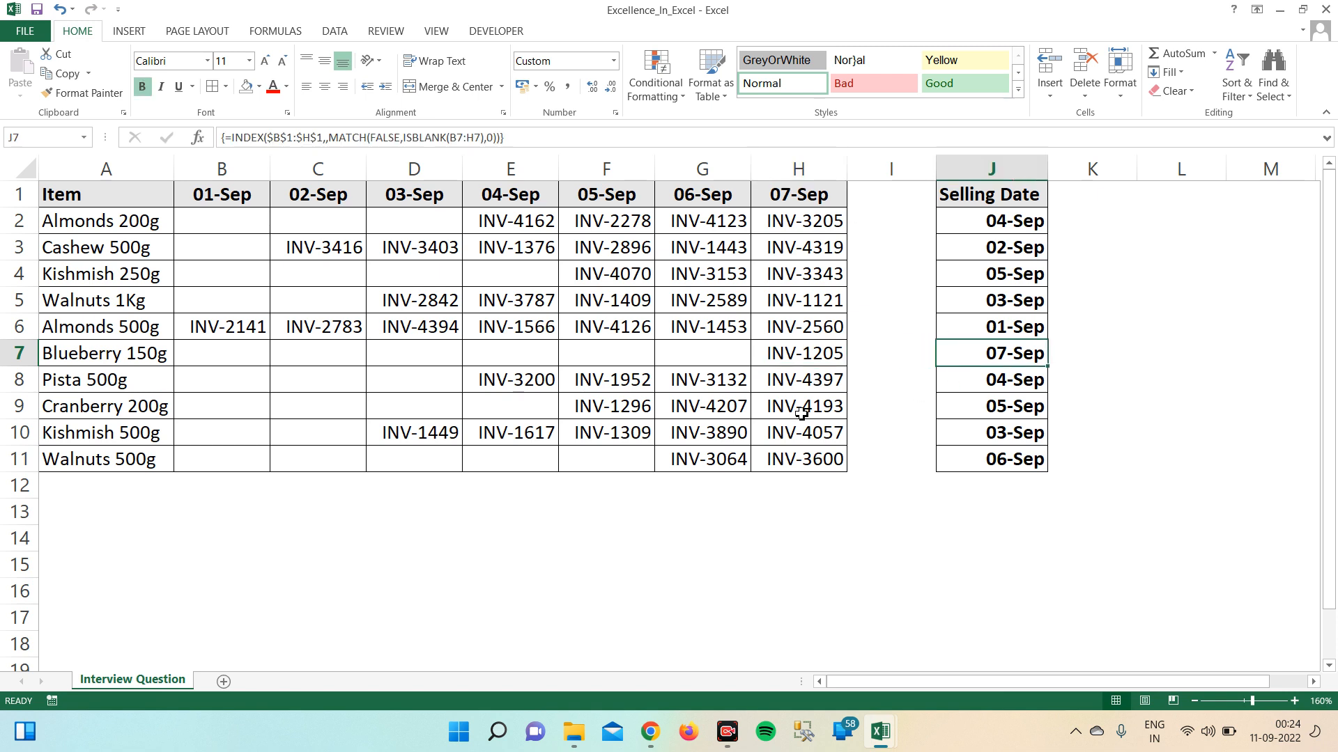
{"action": "left_click", "coordinate": [444, 288]}
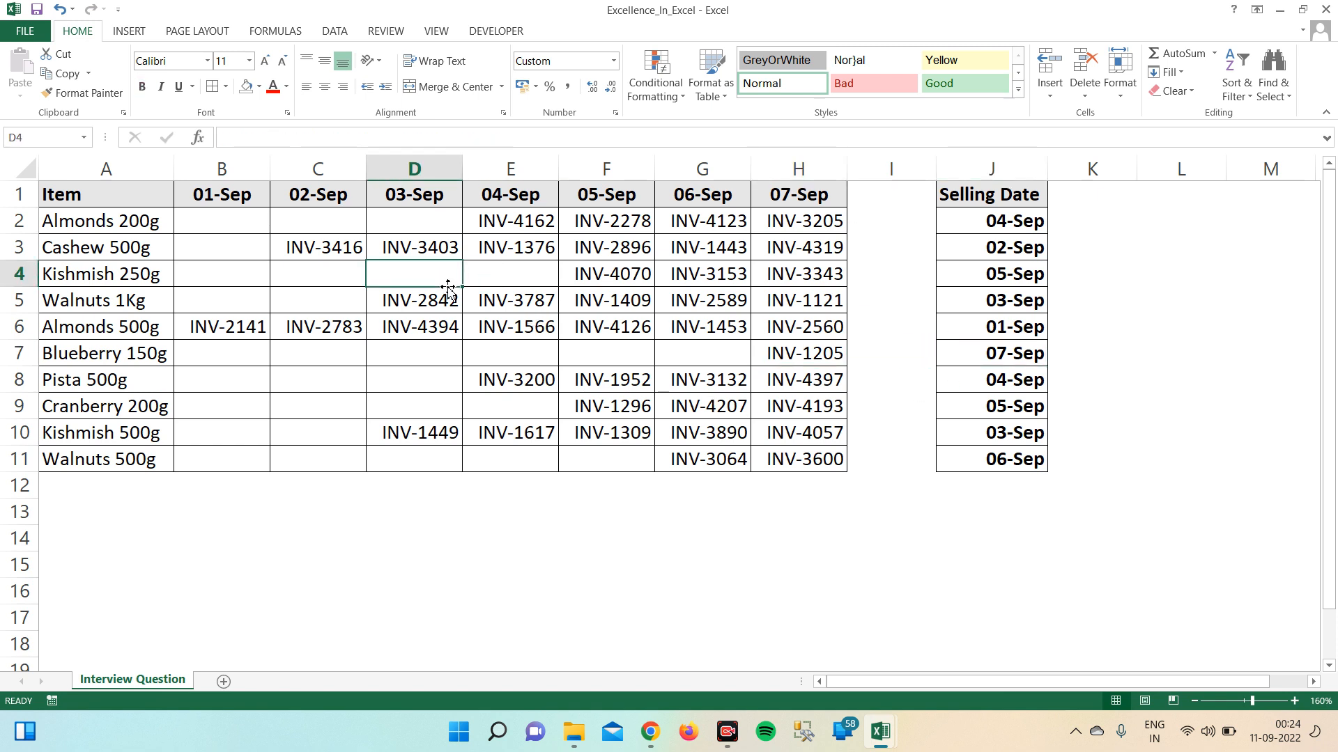
{"action": "left_click", "coordinate": [423, 300]}
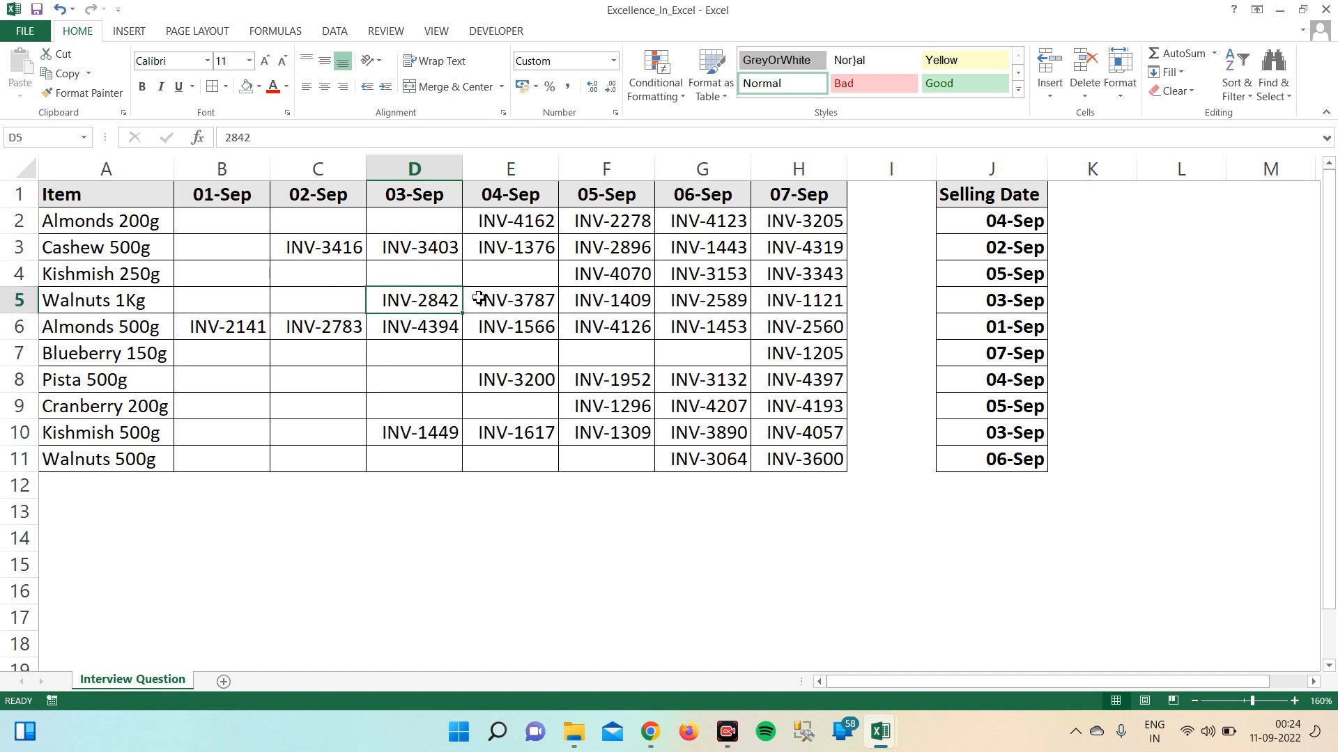
{"action": "left_click", "coordinate": [981, 299]}
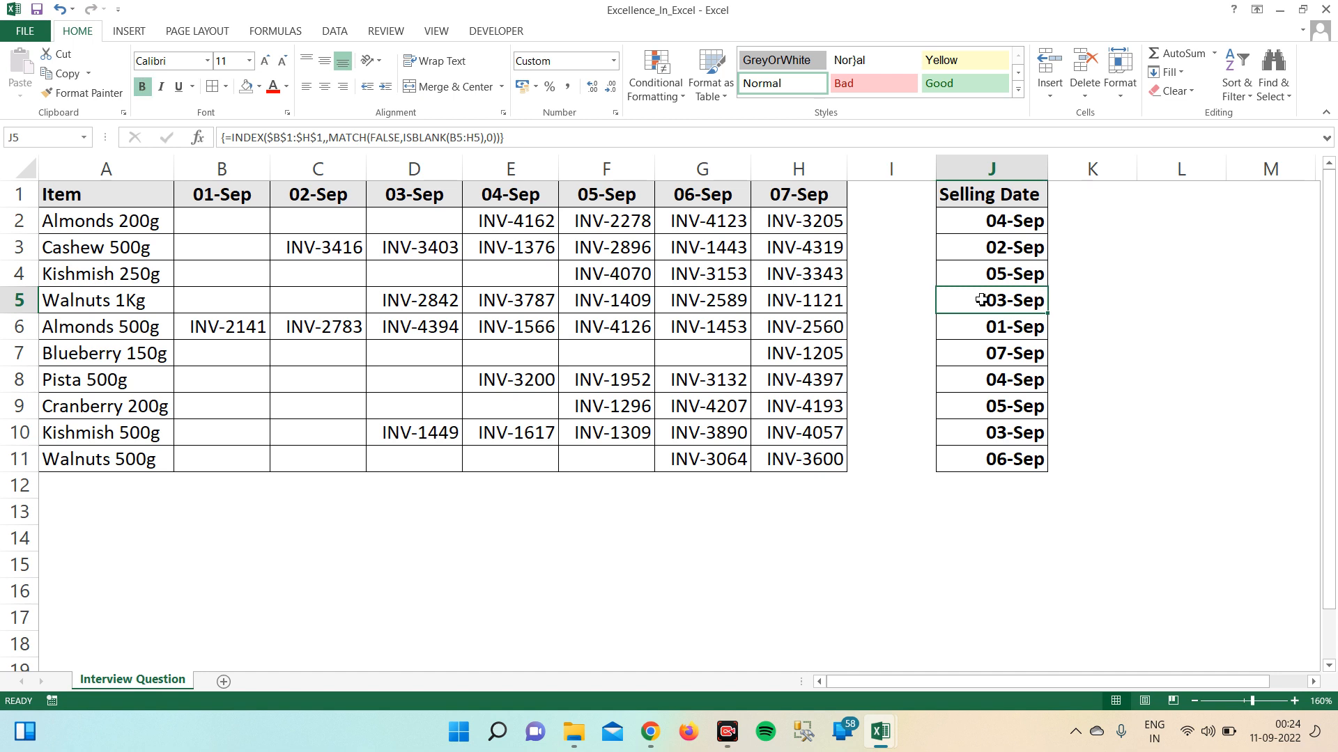
{"action": "left_click", "coordinate": [989, 521]}
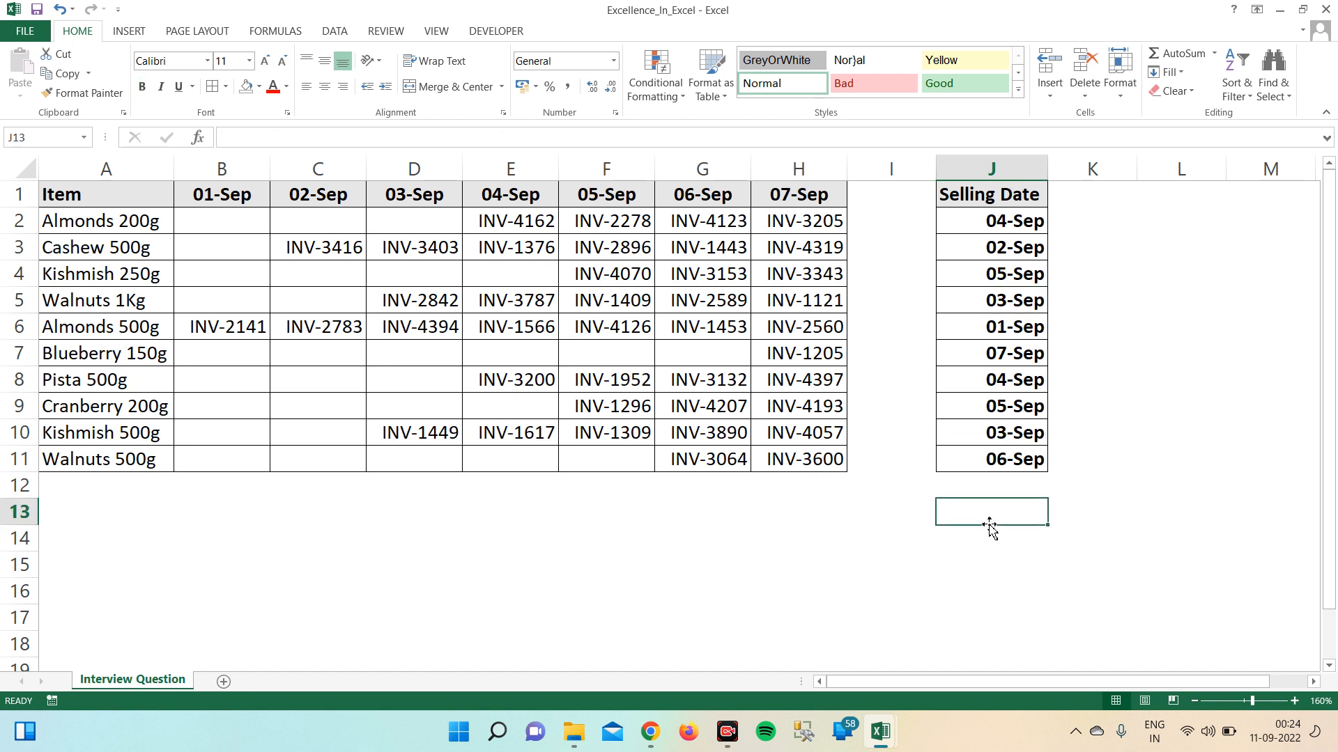